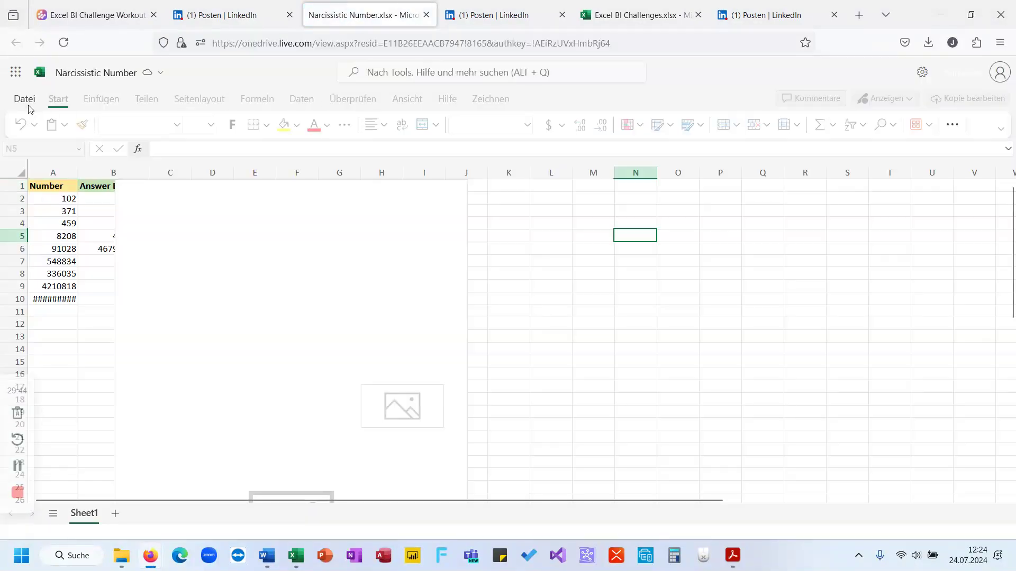
Download a copy of the Narcissistic Number workbook and open it in desktop Excel
{"action": "left_click", "coordinate": [29, 105]}
{"action": "mouse_move", "coordinate": [121, 153]}
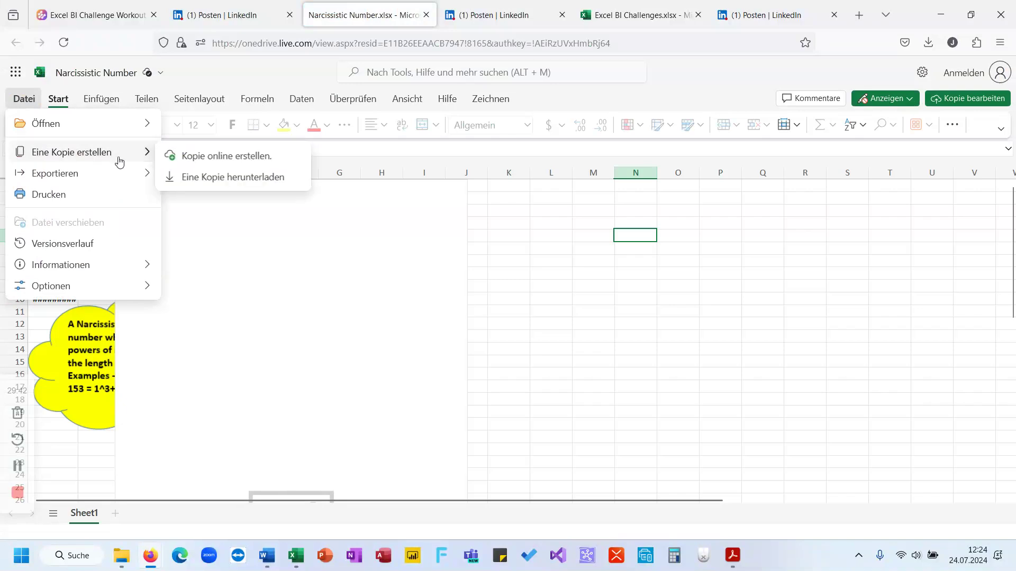
{"action": "left_click", "coordinate": [178, 179]}
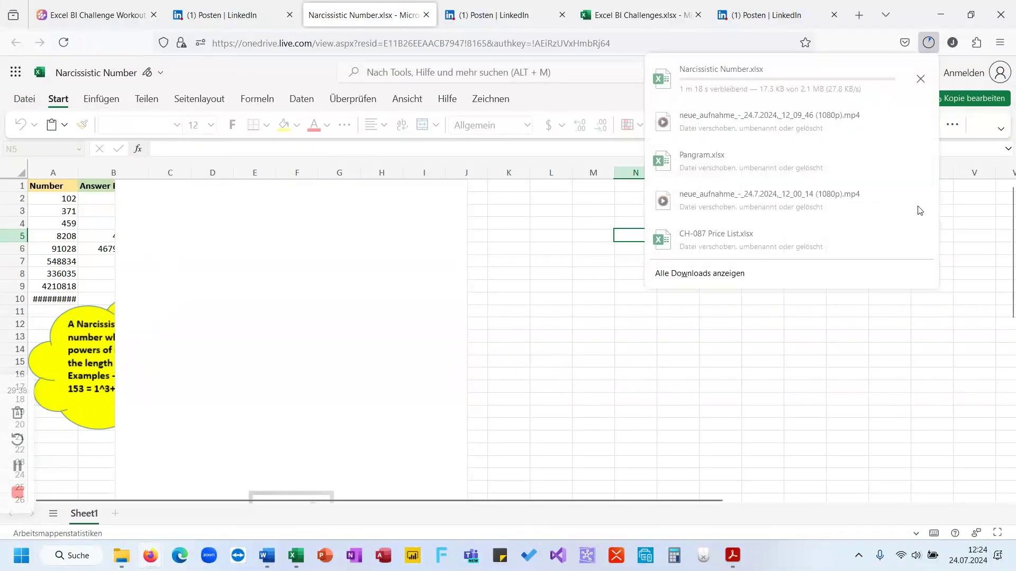
{"action": "left_click", "coordinate": [709, 92]}
{"action": "left_click", "coordinate": [582, 278]}
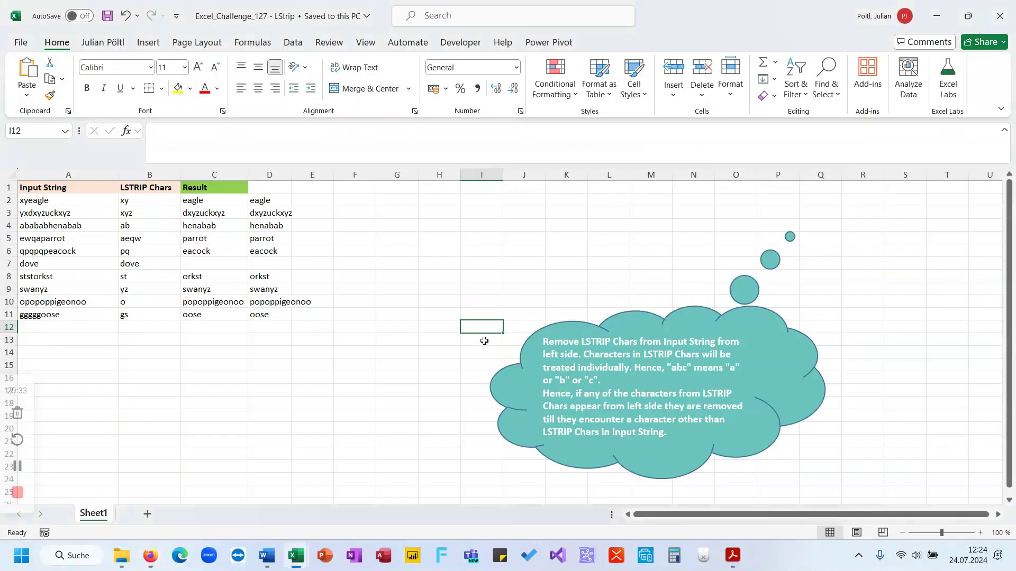
{"action": "left_click", "coordinate": [407, 337]}
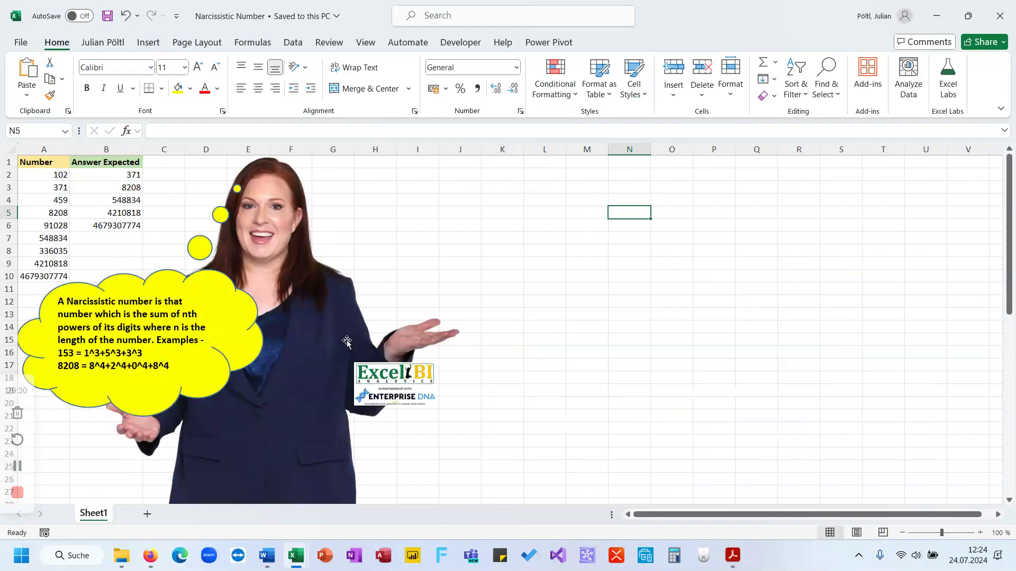
Delete the woman picture and the Excel BI logo, and move the yellow thought bubble to the empty cells around columns M to S
{"action": "left_click", "coordinate": [335, 329]}
{"action": "key", "text": "Delete"}
{"action": "left_click", "coordinate": [372, 365]}
{"action": "key", "text": "Delete"}
{"action": "left_click", "coordinate": [265, 336]}
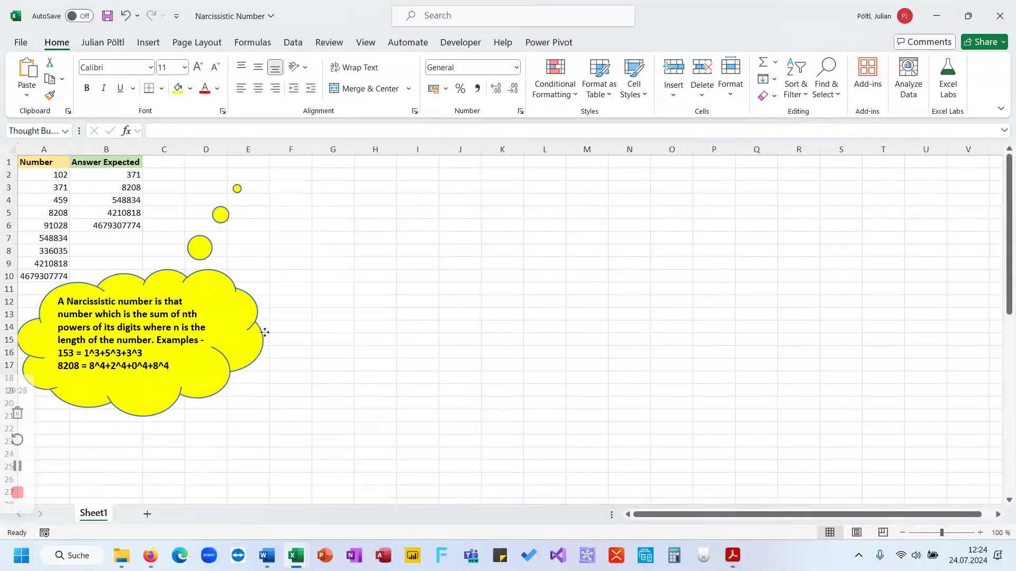
{"action": "left_click_drag", "start_coordinate": [238, 189], "coordinate": [723, 277]}
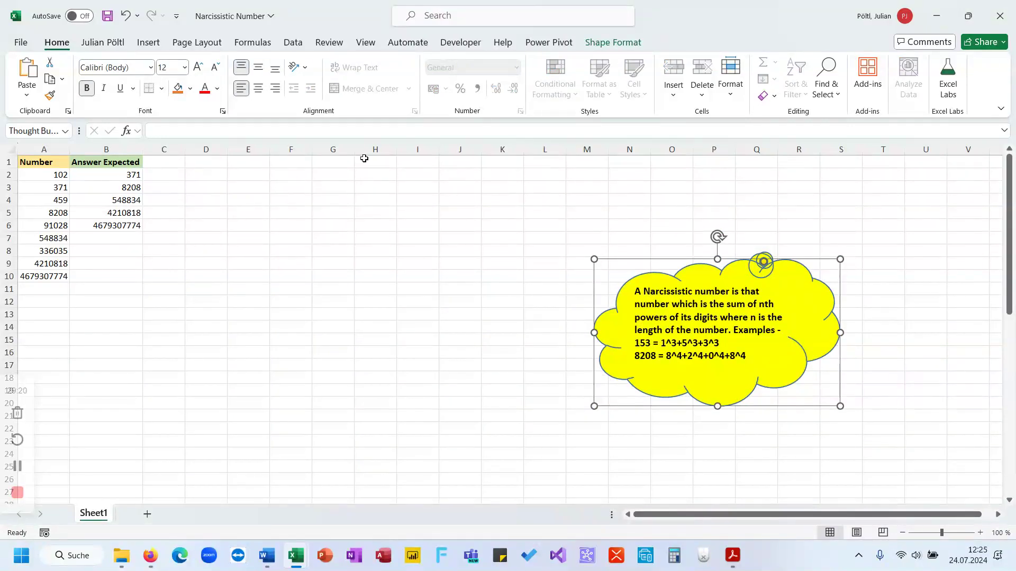
Start a LET formula in C2 that assigns cell A2 to the name N
{"action": "left_click", "coordinate": [174, 179]}
{"action": "double_click", "coordinate": [174, 179]}
{"action": "type", "text": "="}
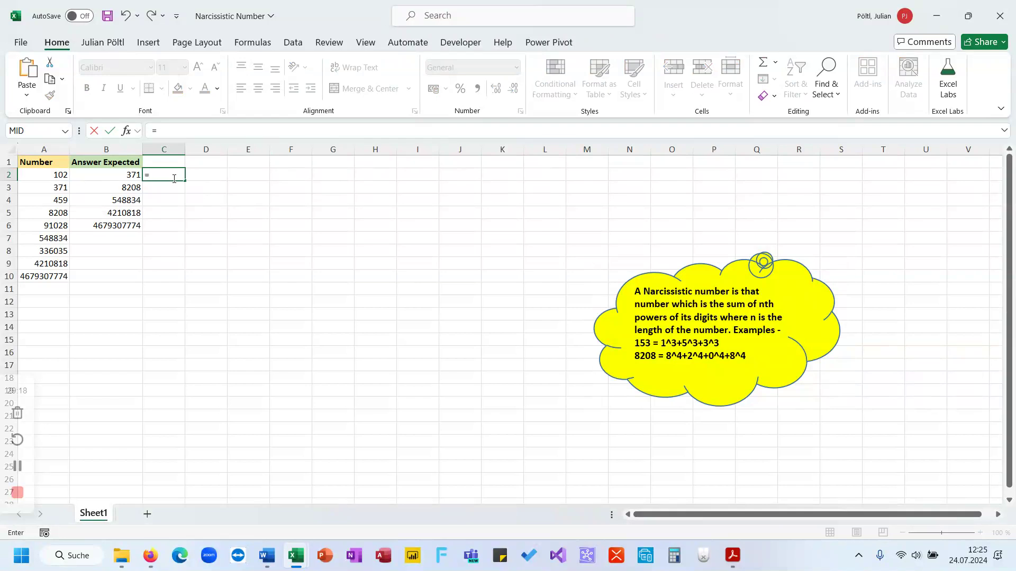
{"action": "type", "text": "Let("}
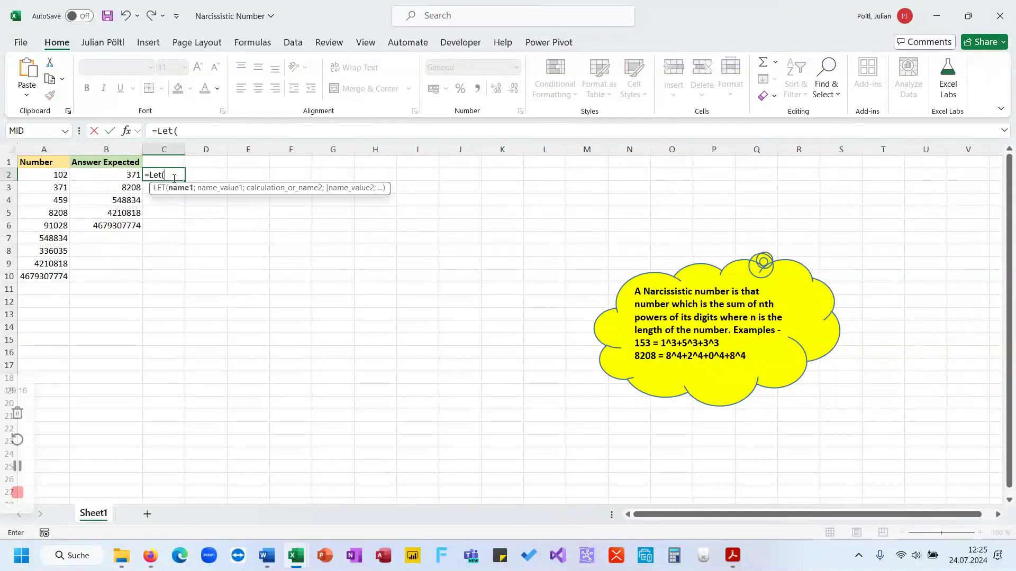
{"action": "type", "text": "N;"}
{"action": "left_click", "coordinate": [52, 176]}
{"action": "type", "text": ";"}
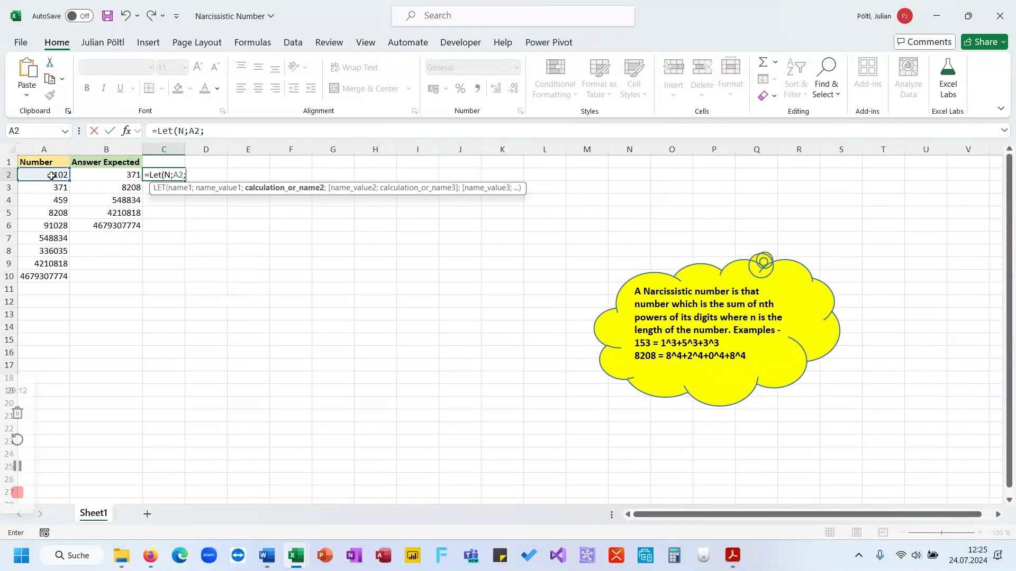
{"action": "type", "text": "Mid("}
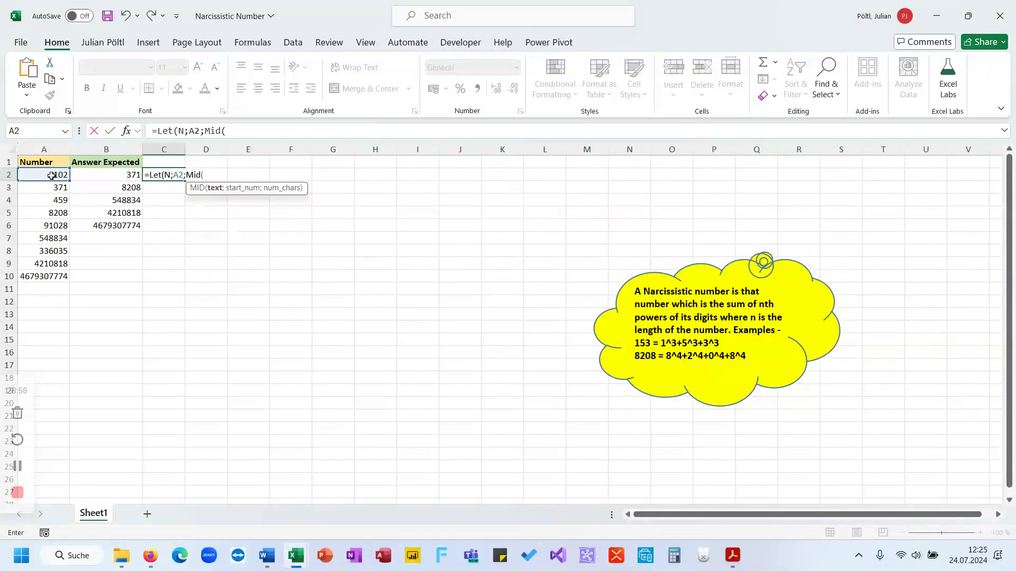
{"action": "key", "text": "BackSpace"}
{"action": "key", "text": "BackSpace"}
{"action": "key", "text": "BackSpace"}
{"action": "key", "text": "BackSpace"}
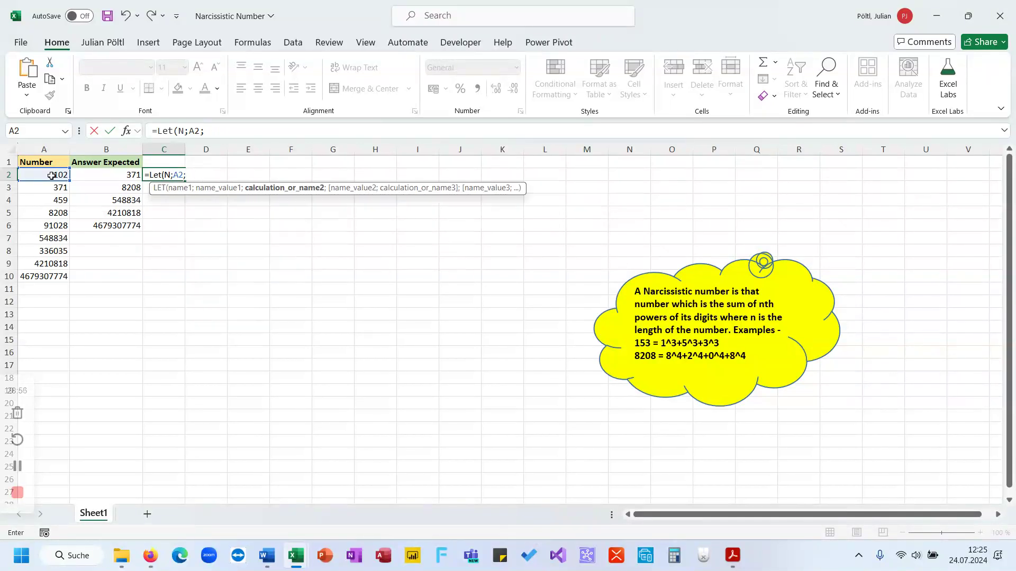
Define L as LEN(N) in the LET formula and return L as its result
{"action": "type", "text": "L"}
{"action": "type", "text": ";Len("}
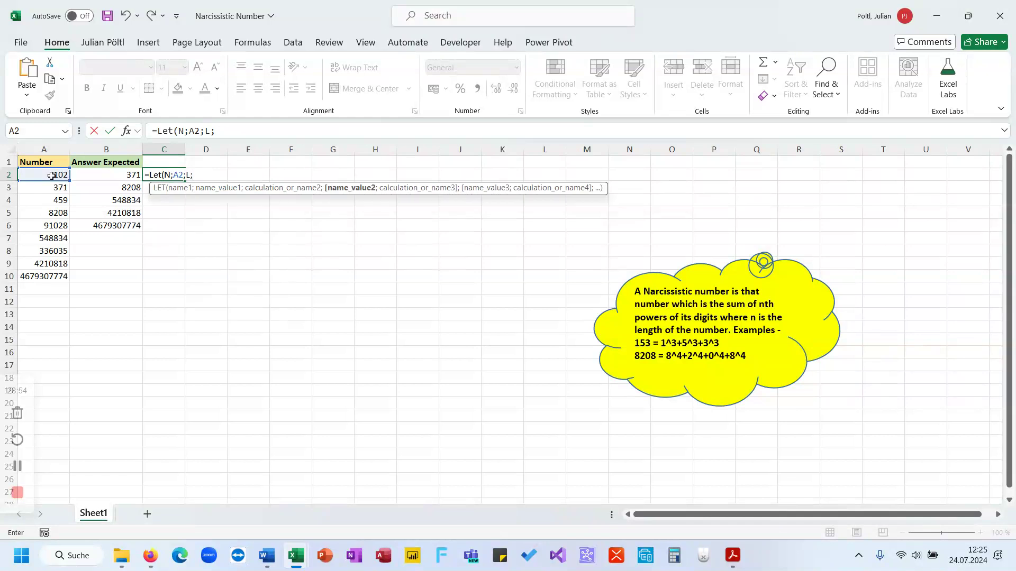
{"action": "type", "text": "N);L="}
{"action": "key", "text": "BackSpace"}
{"action": "type", "text": ")"}
{"action": "key", "text": "Return"}
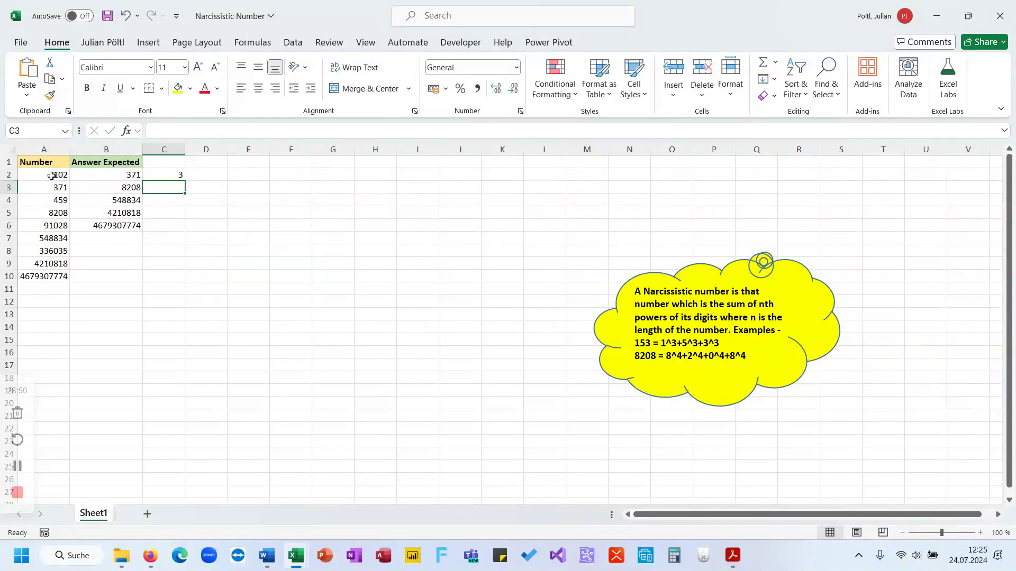
Replace the final result L in the C2 formula with MID(N;SEQUENCE(L);1) to split the number into digits
{"action": "key", "text": "Up"}
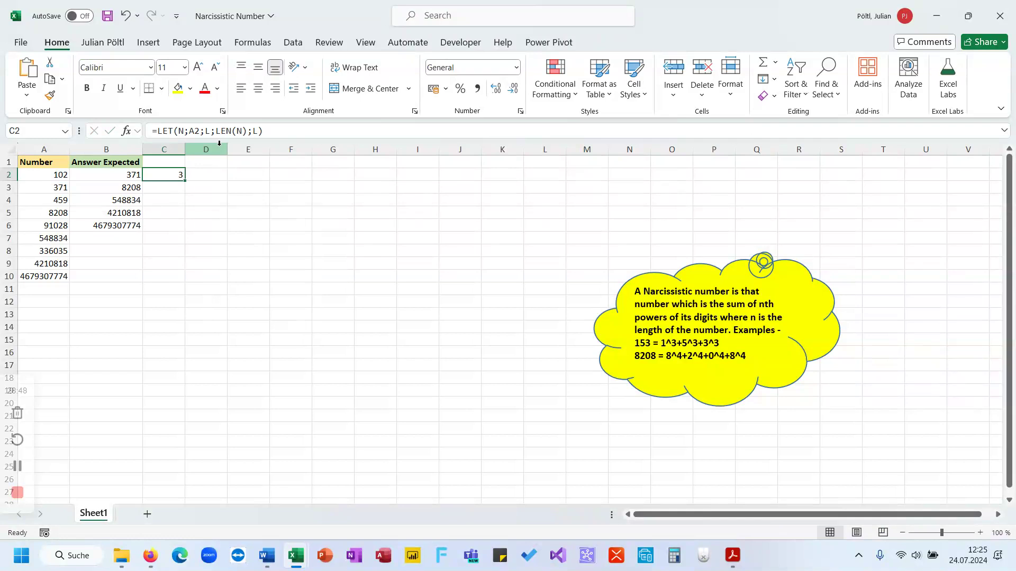
{"action": "key", "text": "F2"}
{"action": "key", "text": "BackSpace"}
{"action": "key", "text": "BackSpace"}
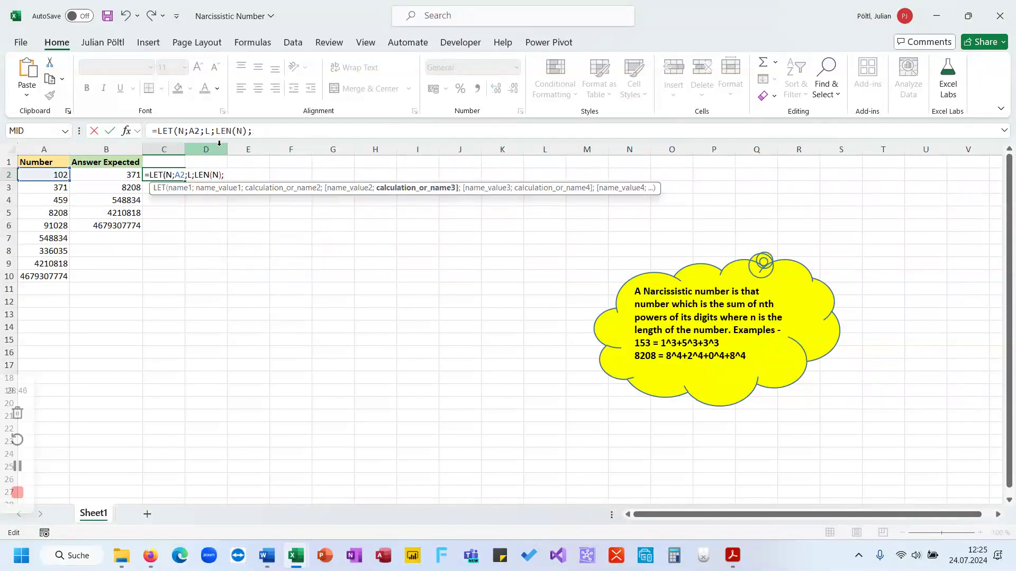
{"action": "type", "text": "Mid("}
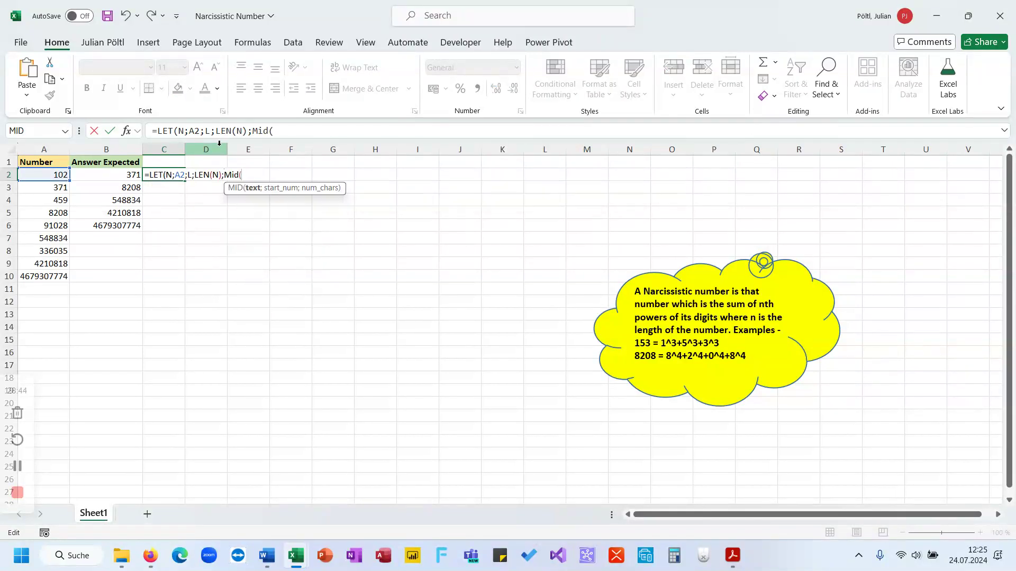
{"action": "type", "text": "N;"}
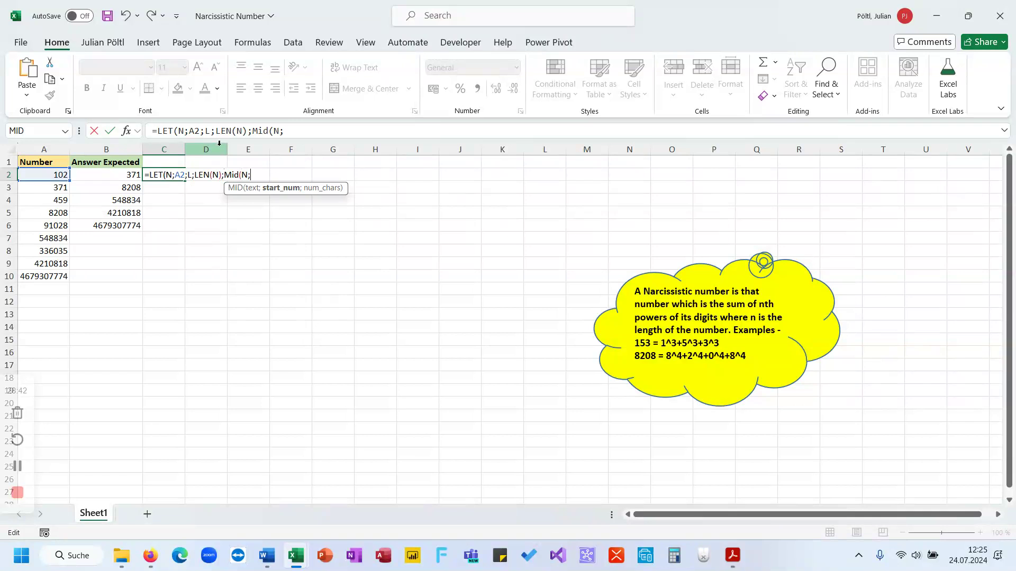
{"action": "type", "text": "Se"}
{"action": "key", "text": "Down"}
{"action": "key", "text": "Down"}
{"action": "key", "text": "Down"}
{"action": "key", "text": "Down"}
{"action": "key", "text": "Tab"}
{"action": "type", "text": "l)"}
{"action": "key", "text": "BackSpace"}
{"action": "key", "text": "BackSpace"}
{"action": "type", "text": "L);"}
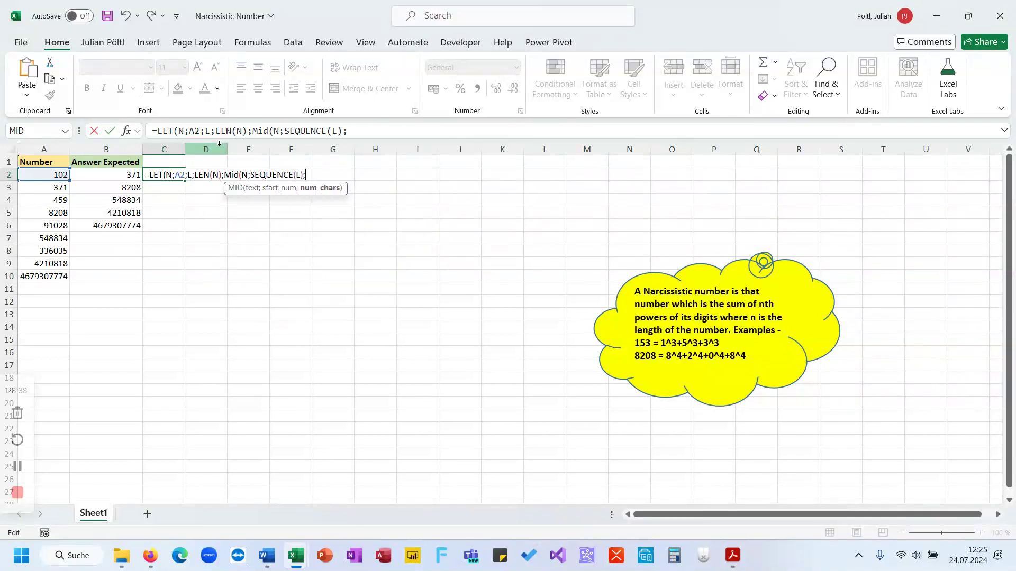
{"action": "type", "text": "1))"}
{"action": "key", "text": "Return"}
Raise the MID result in the C2 formula to the power of L
{"action": "key", "text": "Up"}
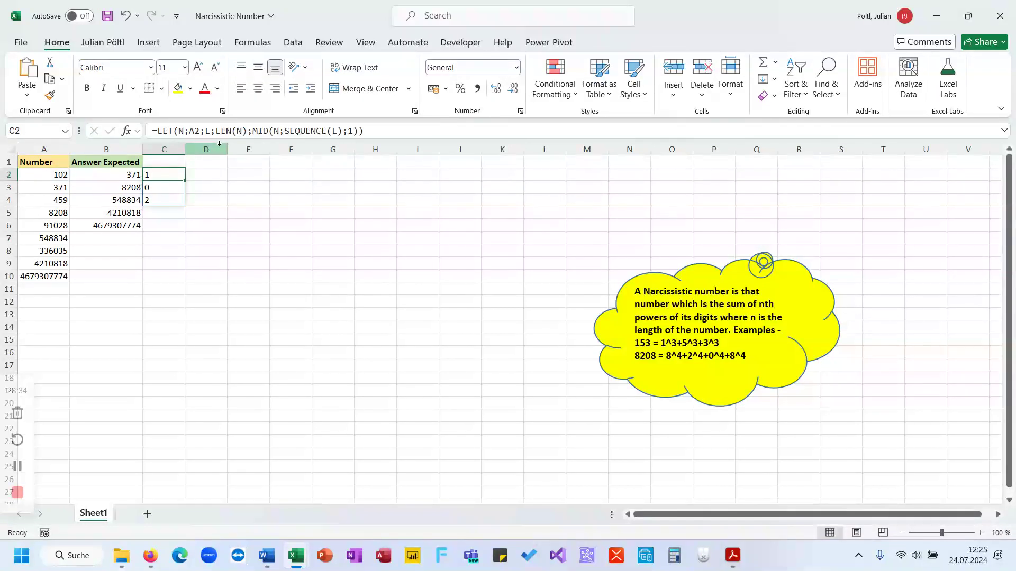
{"action": "key", "text": "F2"}
{"action": "key", "text": "BackSpace"}
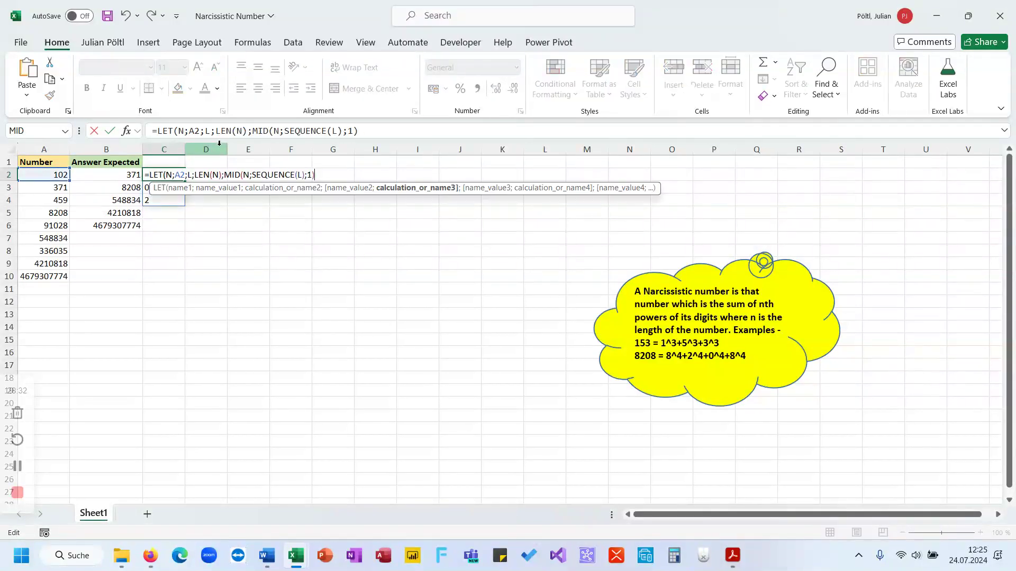
{"action": "type", "text": "^L)"}
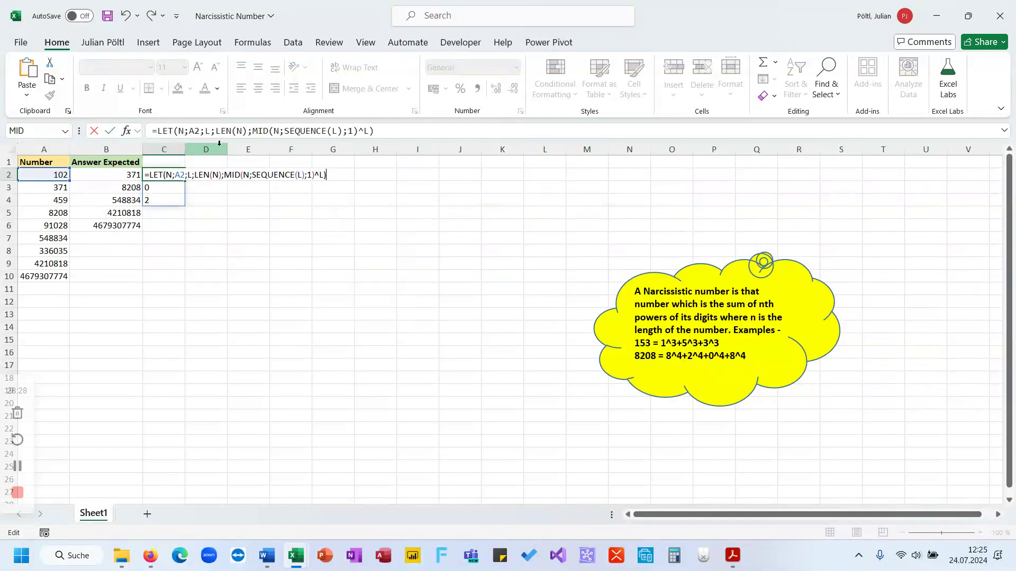
{"action": "key", "text": "Return"}
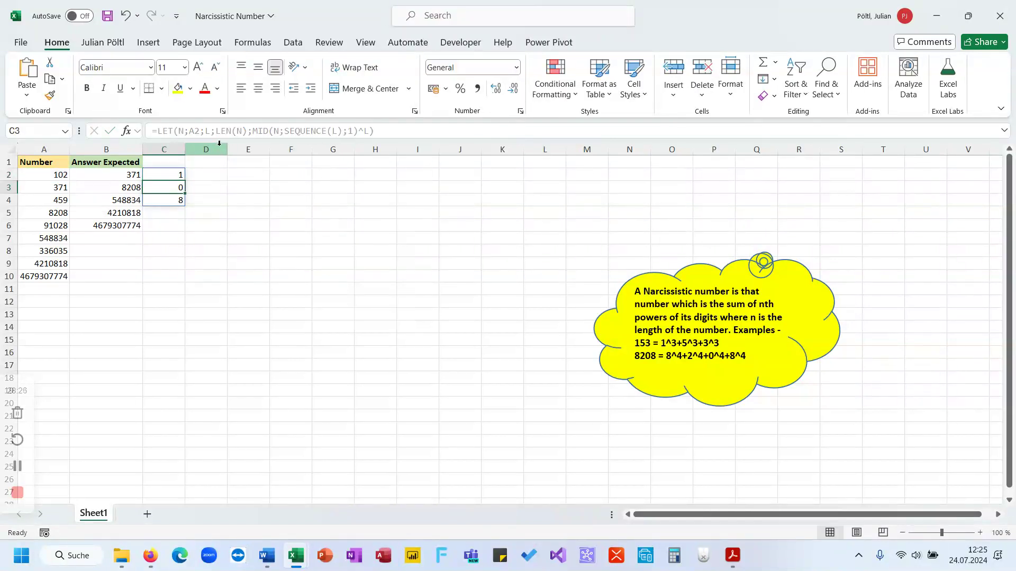
Examine the spilled digit powers in C2:C4
{"action": "key", "text": "Up"}
{"action": "key", "text": "Up"}
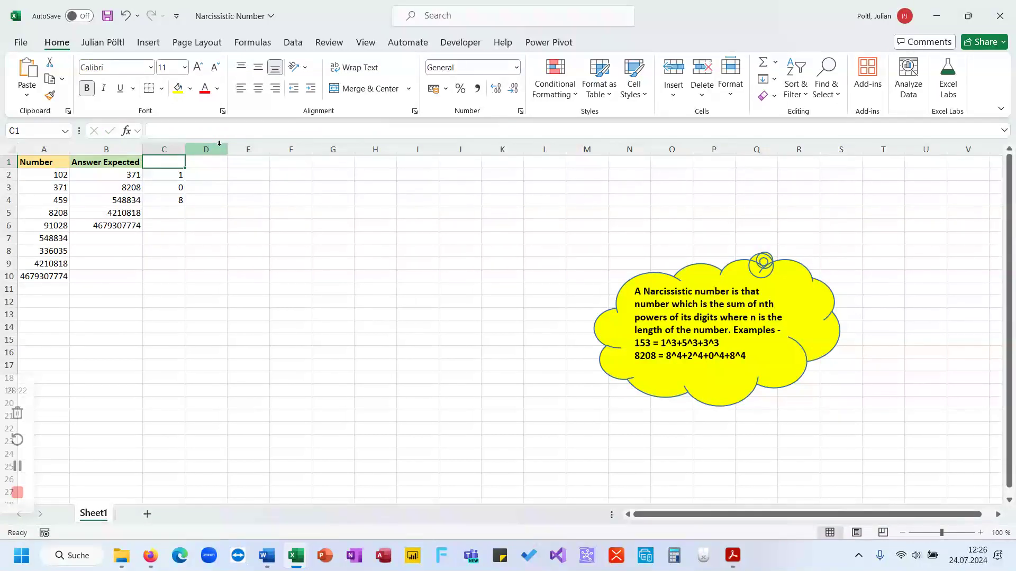
{"action": "key", "text": "Down"}
{"action": "key", "text": "Down"}
{"action": "key", "text": "Down"}
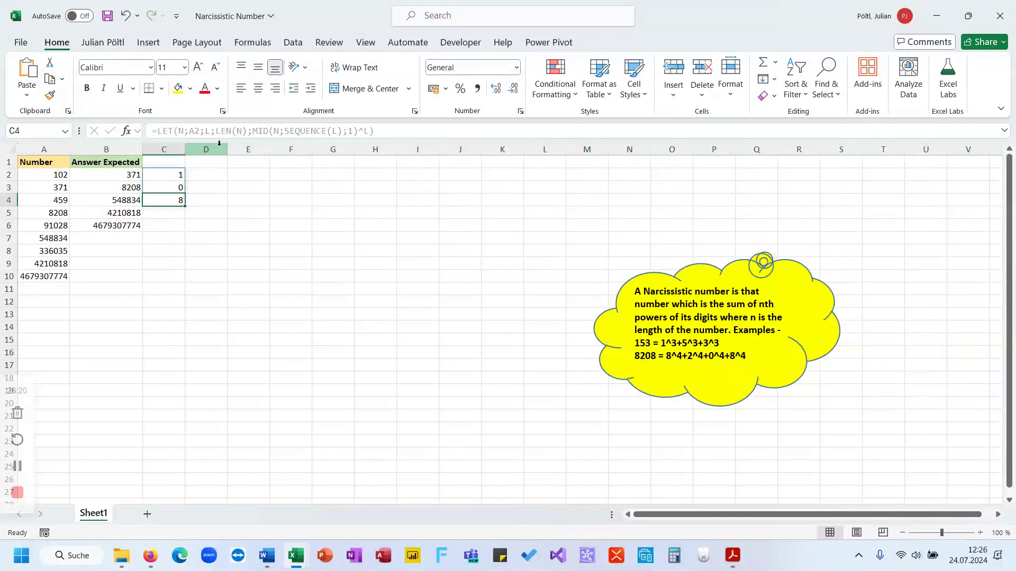
{"action": "key", "text": "Up"}
{"action": "key", "text": "Up"}
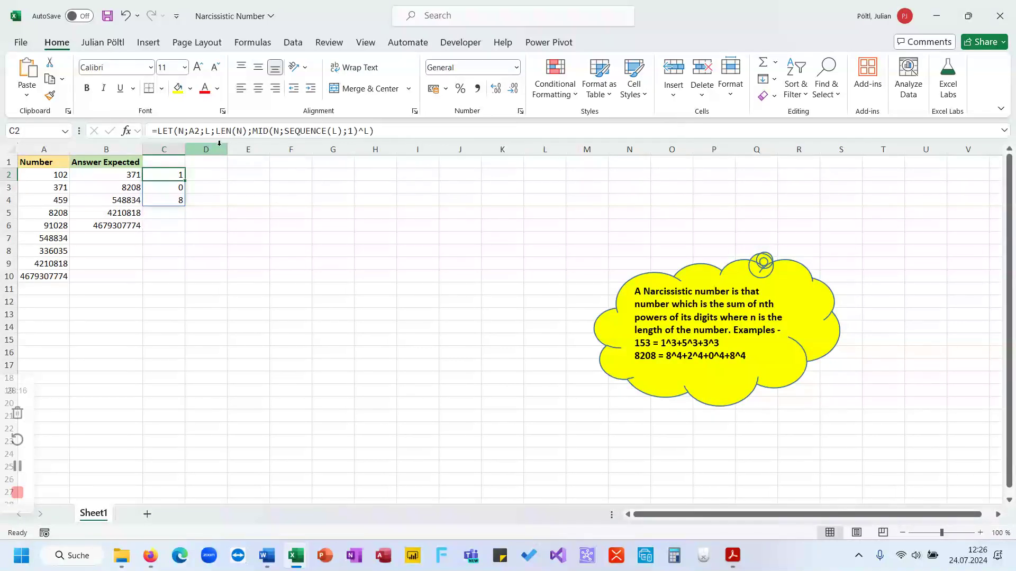
Wrap the MID(N;SEQUENCE(L);1)^L expression in the C2 formula in a SUM function
{"action": "key", "text": "F2"}
{"action": "key", "text": "Left"}
{"action": "key", "text": "Left"}
{"action": "key", "text": "Left"}
{"action": "key", "text": "Left"}
{"action": "key", "text": "Left"}
{"action": "key", "text": "Left"}
{"action": "key", "text": "Left"}
{"action": "key", "text": "Left"}
{"action": "key", "text": "Left"}
{"action": "key", "text": "Left"}
{"action": "key", "text": "Left"}
{"action": "key", "text": "Left"}
{"action": "key", "text": "Left"}
{"action": "key", "text": "Left"}
{"action": "key", "text": "Left"}
{"action": "key", "text": "Left"}
{"action": "key", "text": "Left"}
{"action": "key", "text": "Left"}
{"action": "key", "text": "Left"}
{"action": "key", "text": "Left"}
{"action": "key", "text": "Left"}
{"action": "key", "text": "Left"}
{"action": "key", "text": "Left"}
{"action": "type", "text": "sum("}
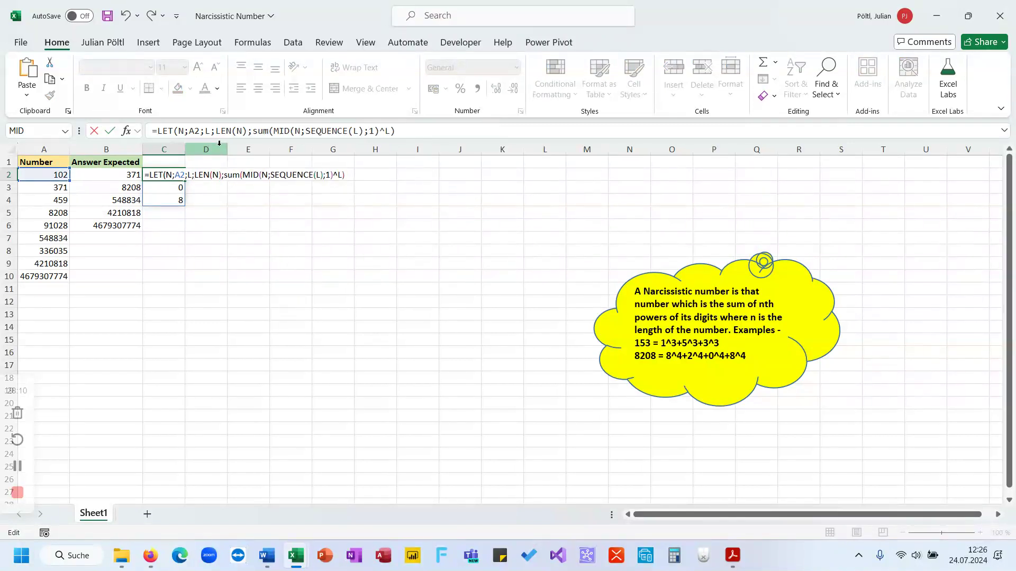
{"action": "key", "text": "End"}
{"action": "type", "text": ")"}
{"action": "key", "text": "ctrl+Return"}
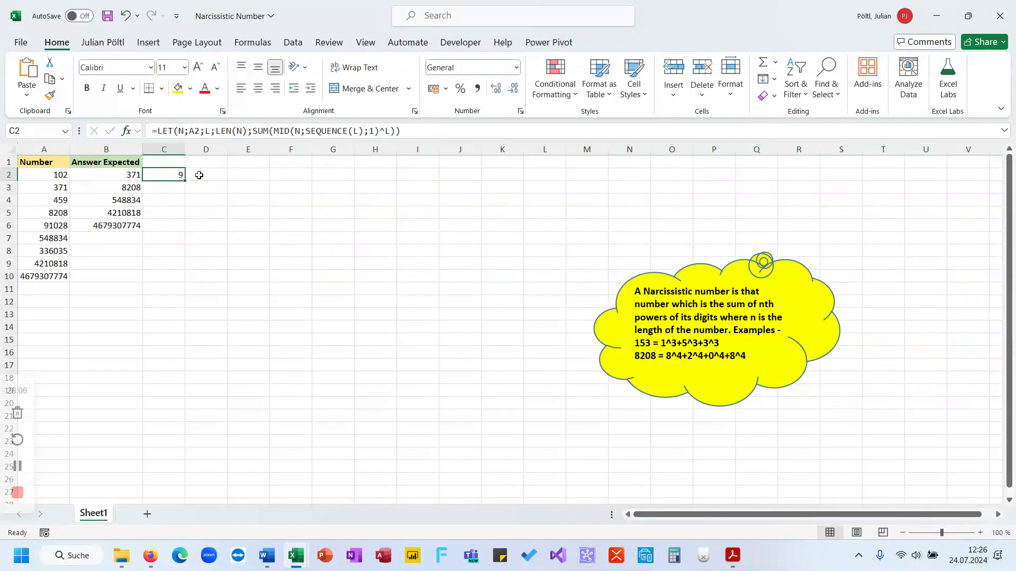
Test the C2 formula by filling it down to C3, compare it with the numbers in column A, and clear C3
{"action": "left_click_drag", "start_coordinate": [185, 181], "coordinate": [186, 199]}
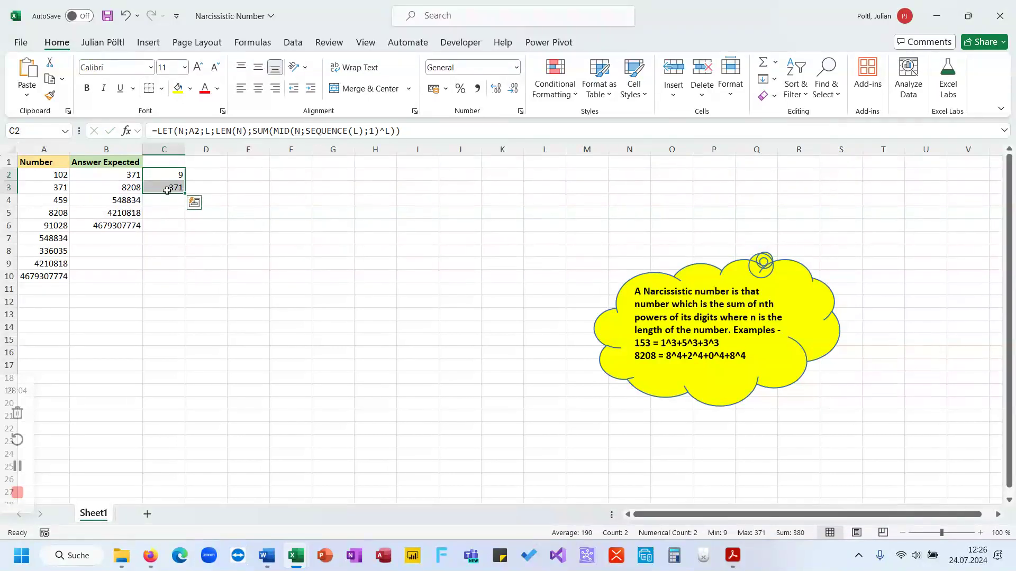
{"action": "left_click", "coordinate": [167, 187]}
{"action": "left_click", "coordinate": [218, 127]}
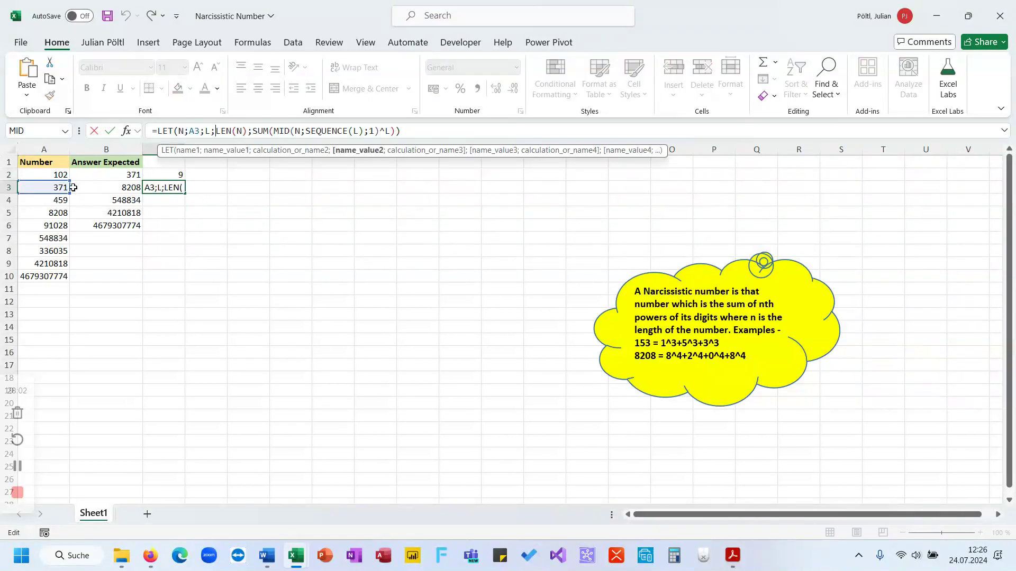
{"action": "key", "text": "Escape"}
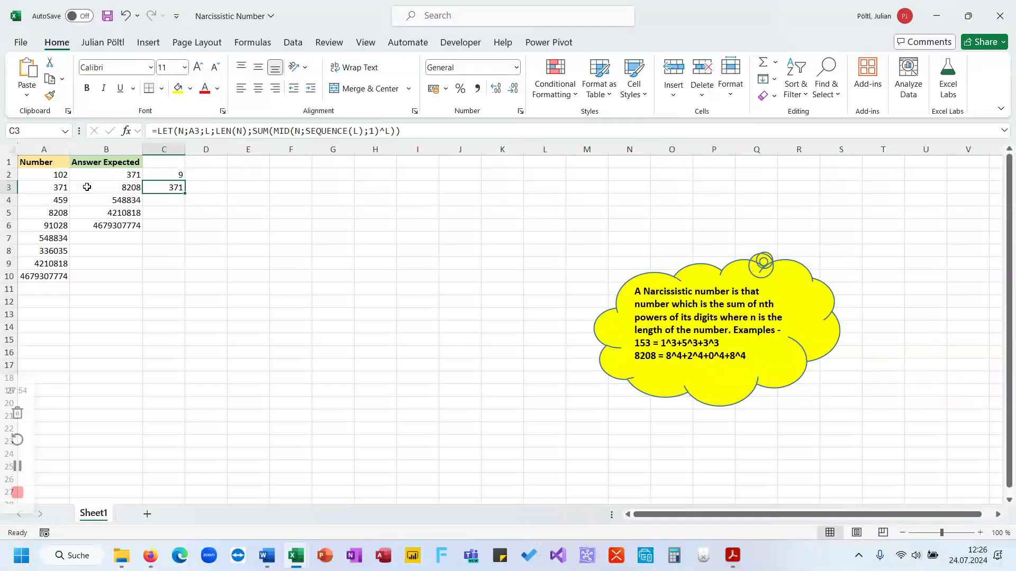
{"action": "left_click_drag", "start_coordinate": [61, 182], "coordinate": [50, 175]}
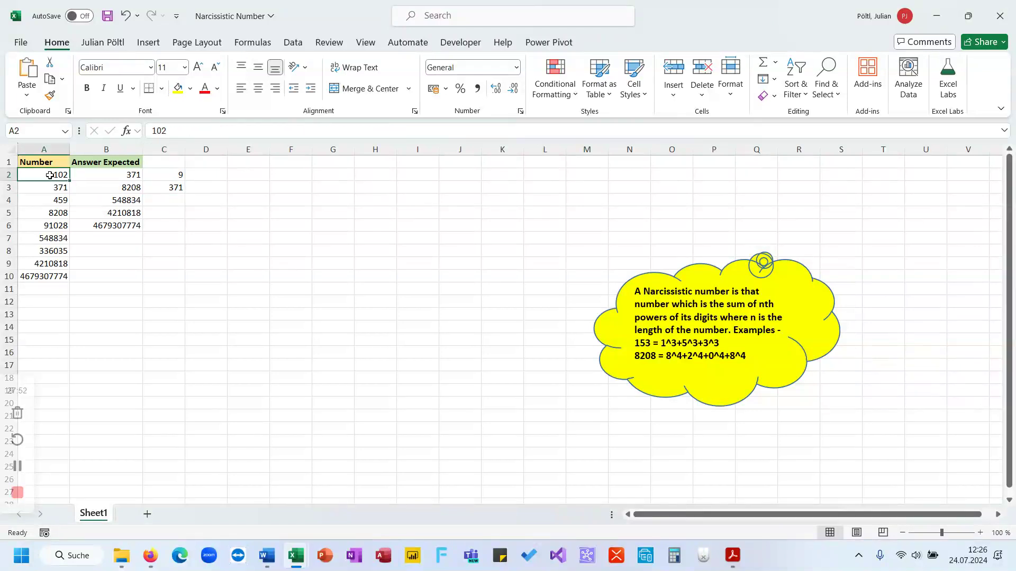
{"action": "left_click", "coordinate": [178, 188]}
{"action": "key", "text": "Delete"}
Wrap the C2 formula's LET expression in MAP over A2:A10 with a LAMBDA that takes the parameter N
{"action": "key", "text": "Up"}
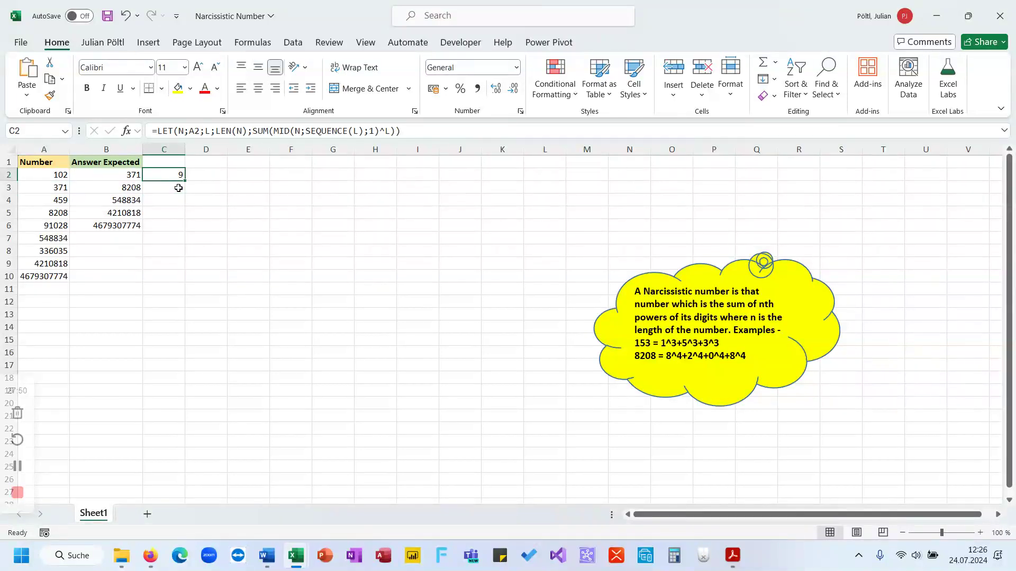
{"action": "key", "text": "F2"}
{"action": "key", "text": "Left"}
{"action": "key", "text": "Left"}
{"action": "key", "text": "Left"}
{"action": "key", "text": "Left"}
{"action": "key", "text": "Left"}
{"action": "key", "text": "Left"}
{"action": "key", "text": "Left"}
{"action": "key", "text": "Left"}
{"action": "key", "text": "Left"}
{"action": "key", "text": "Left"}
{"action": "key", "text": "Left"}
{"action": "key", "text": "Left"}
{"action": "key", "text": "Left"}
{"action": "key", "text": "Left"}
{"action": "key", "text": "Left"}
{"action": "key", "text": "Left"}
{"action": "key", "text": "Left"}
{"action": "key", "text": "Left"}
{"action": "key", "text": "Left"}
{"action": "key", "text": "Left"}
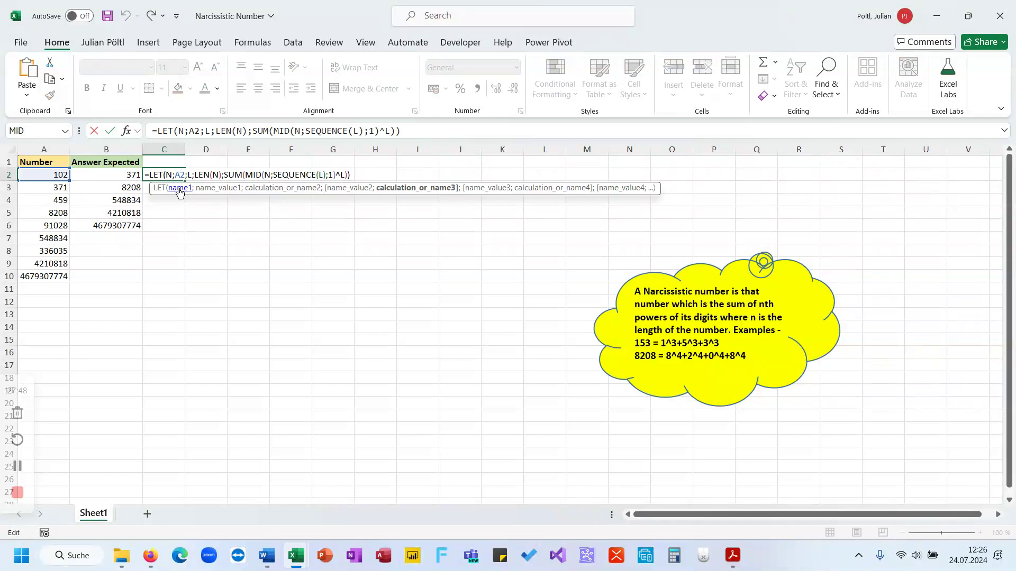
{"action": "key", "text": "Left"}
{"action": "key", "text": "Left"}
{"action": "key", "text": "Left"}
{"action": "key", "text": "Left"}
{"action": "key", "text": "Left"}
{"action": "key", "text": "Left"}
{"action": "key", "text": "Left"}
{"action": "key", "text": "Left"}
{"action": "key", "text": "Left"}
{"action": "key", "text": "Left"}
{"action": "key", "text": "Left"}
{"action": "key", "text": "Left"}
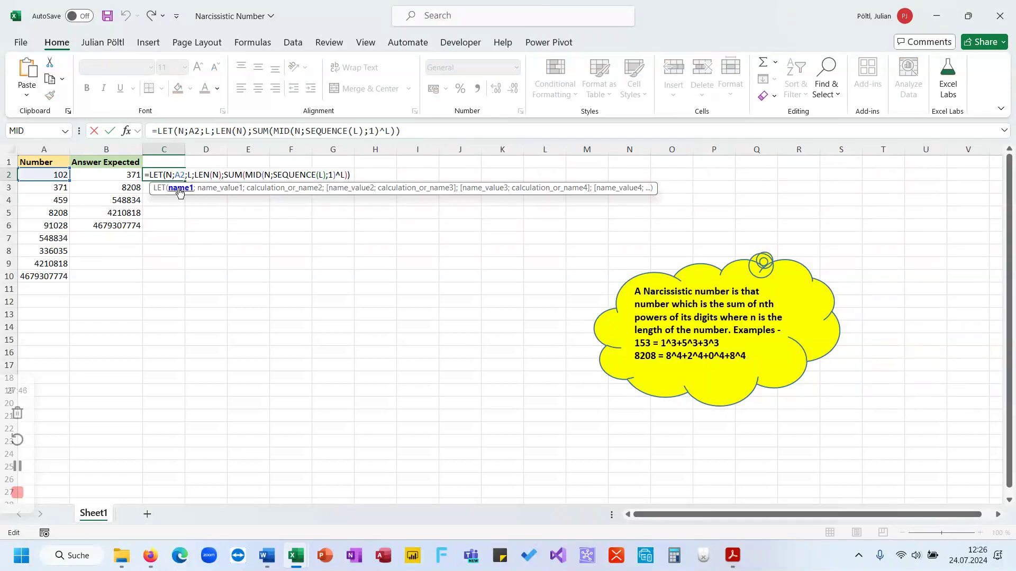
{"action": "type", "text": "Ma"}
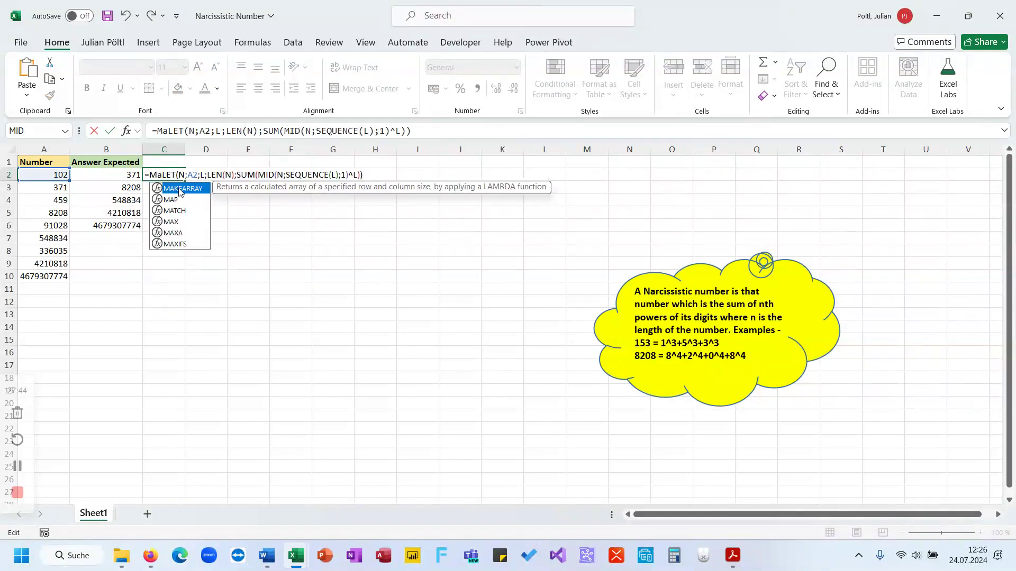
{"action": "type", "text": "p("}
{"action": "left_click_drag", "start_coordinate": [61, 175], "coordinate": [57, 277]}
{"action": "type", "text": ";LAMBDA(N;"}
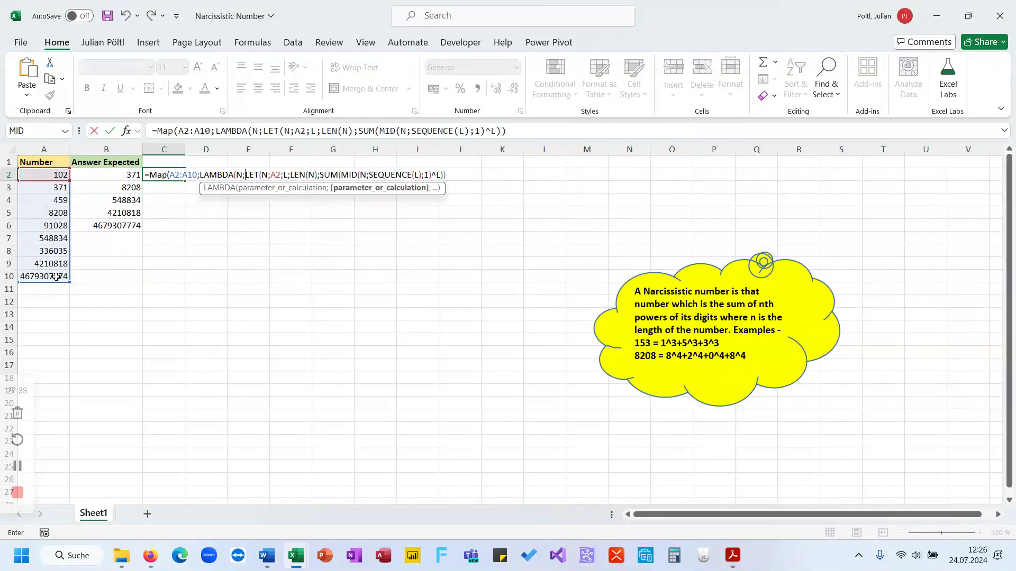
Remove the N;A2; definition from LET in the C2 formula and close the LAMBDA and MAP functions
{"action": "left_click_drag", "start_coordinate": [315, 132], "coordinate": [286, 133]}
{"action": "key", "text": "BackSpace"}
{"action": "left_click", "coordinate": [507, 132]}
{"action": "type", "text": "))"}
{"action": "key", "text": "Return"}
{"action": "key", "text": "Up"}
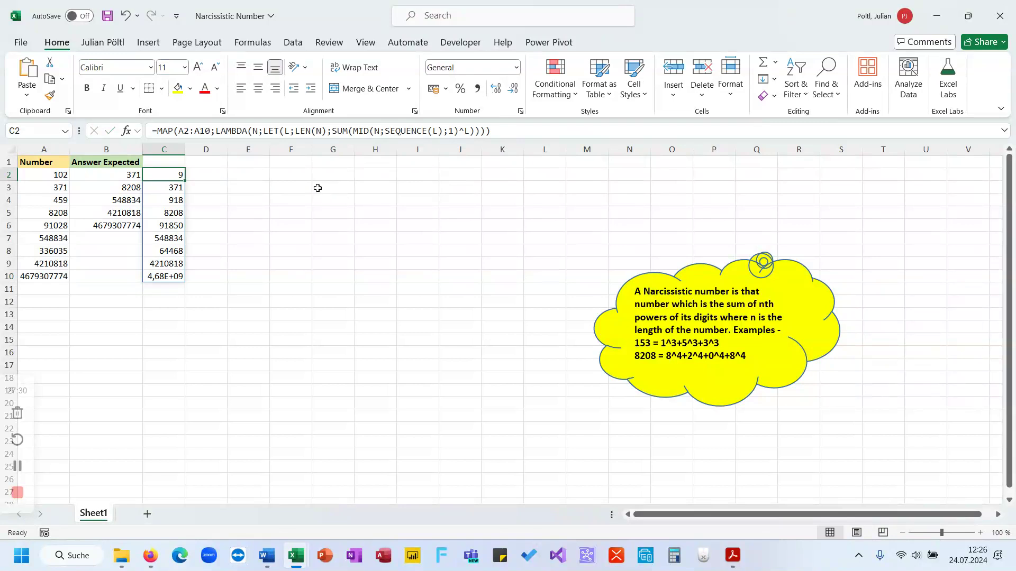
Autofit column C and add the comparison =N after the SUM function in the C2 formula
{"action": "double_click", "coordinate": [185, 150]}
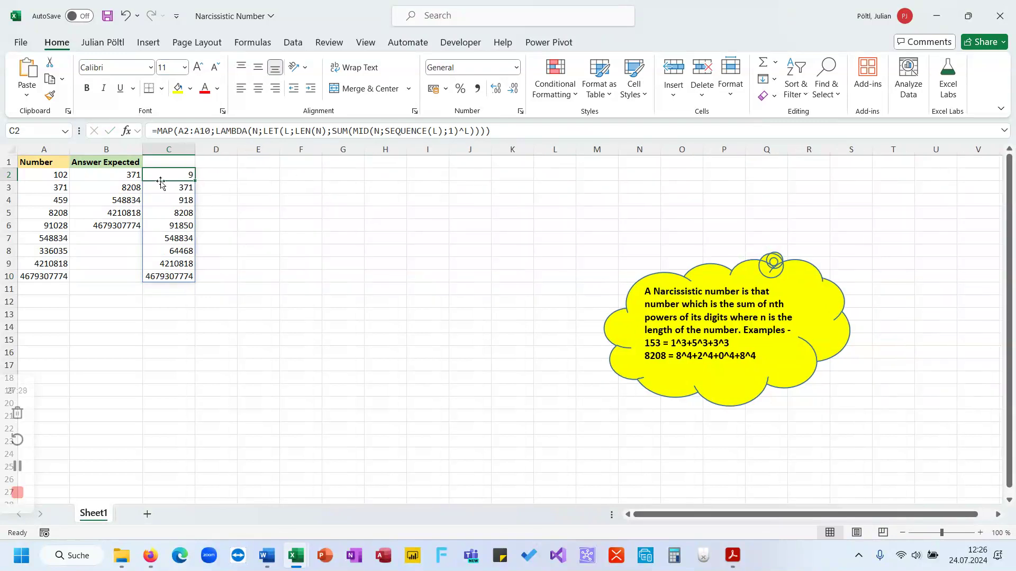
{"action": "left_click", "coordinate": [158, 132]}
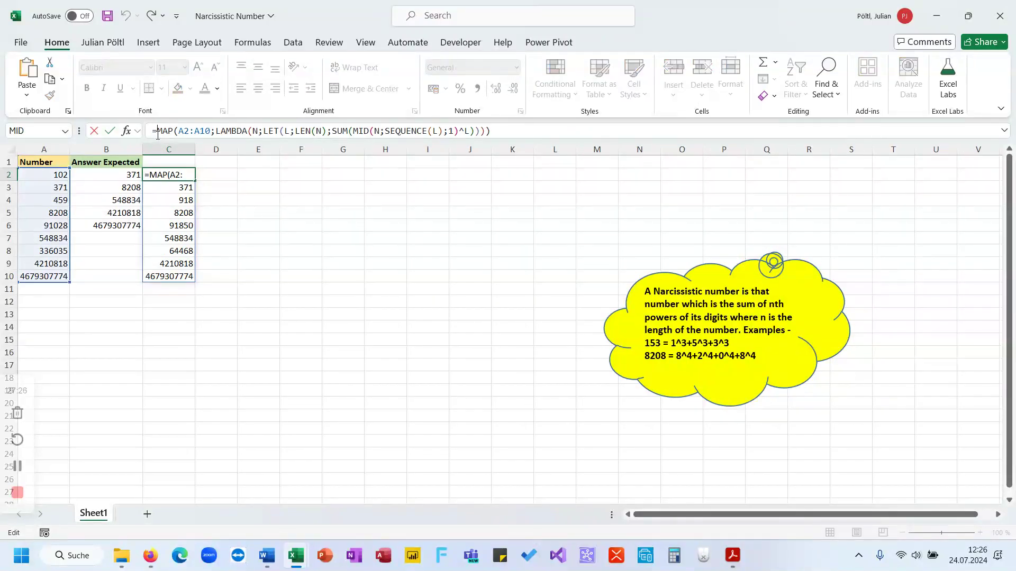
{"action": "key", "text": "Escape"}
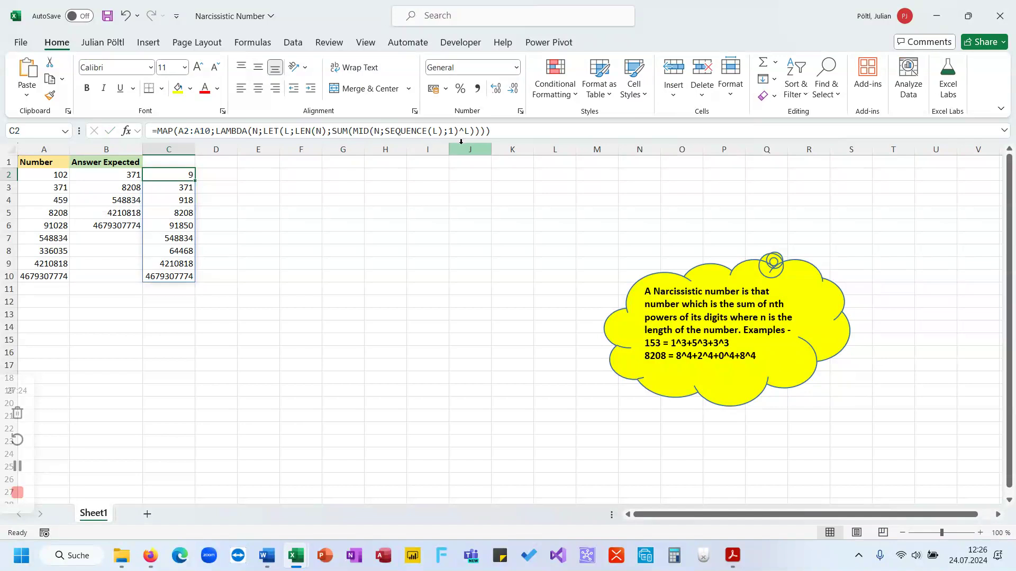
{"action": "left_click", "coordinate": [474, 132]}
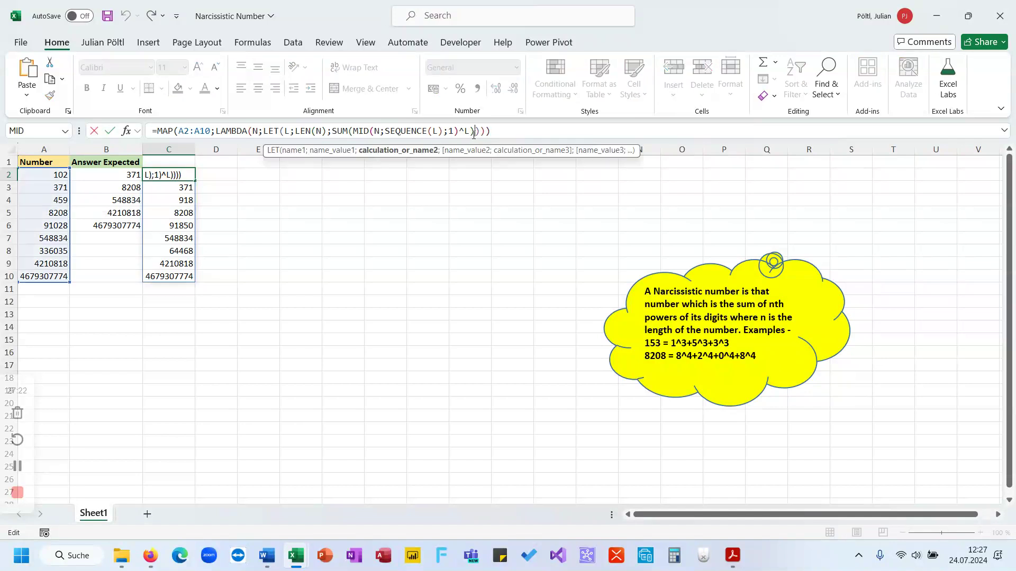
{"action": "type", "text": "=N"}
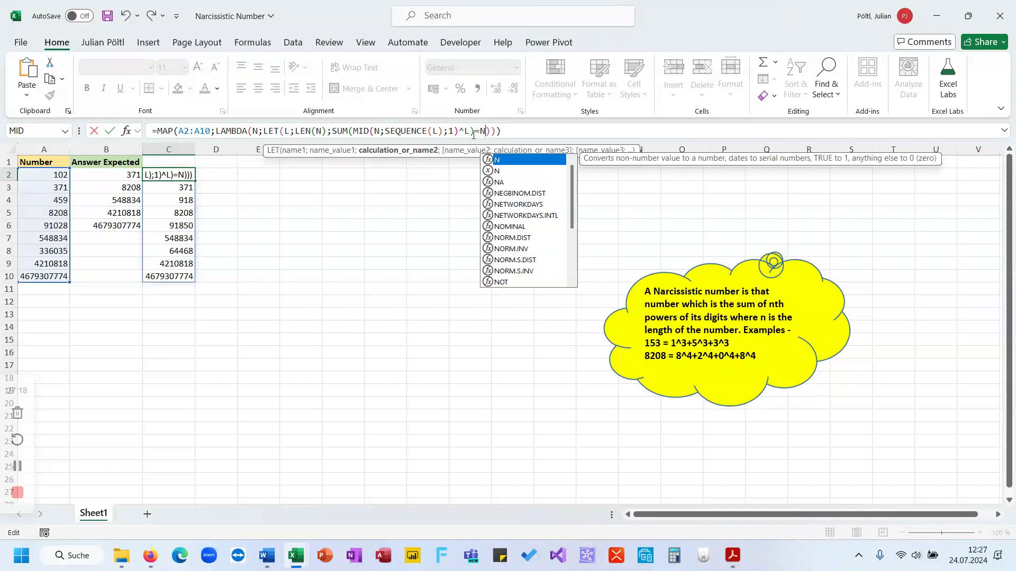
{"action": "key", "text": "Return"}
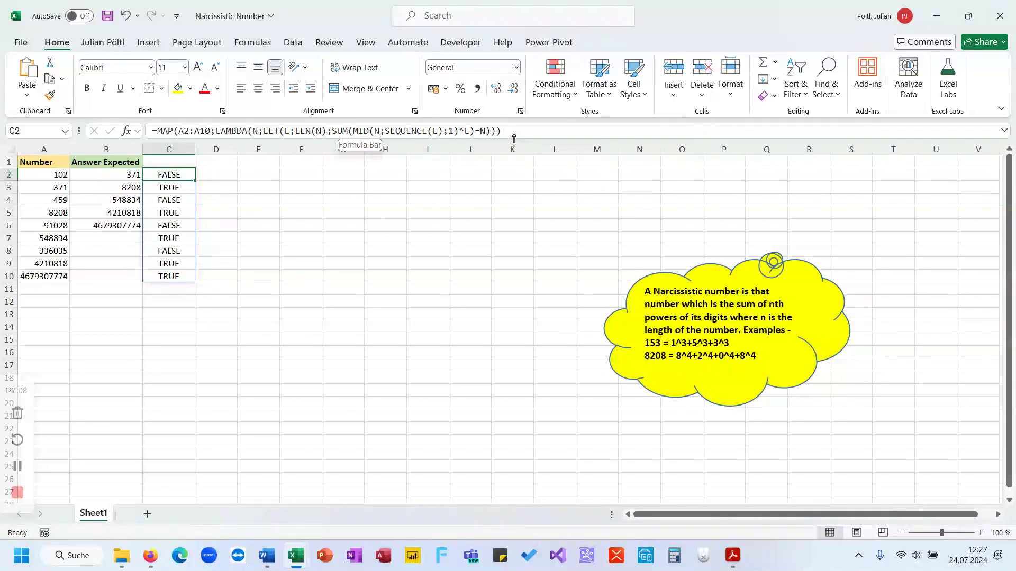
Wrap the MAP expression in C2 in a FILTER function that uses A2:A10 as its array
{"action": "left_click", "coordinate": [158, 132]}
{"action": "type", "text": "FILTER("}
{"action": "left_click", "coordinate": [61, 173]}
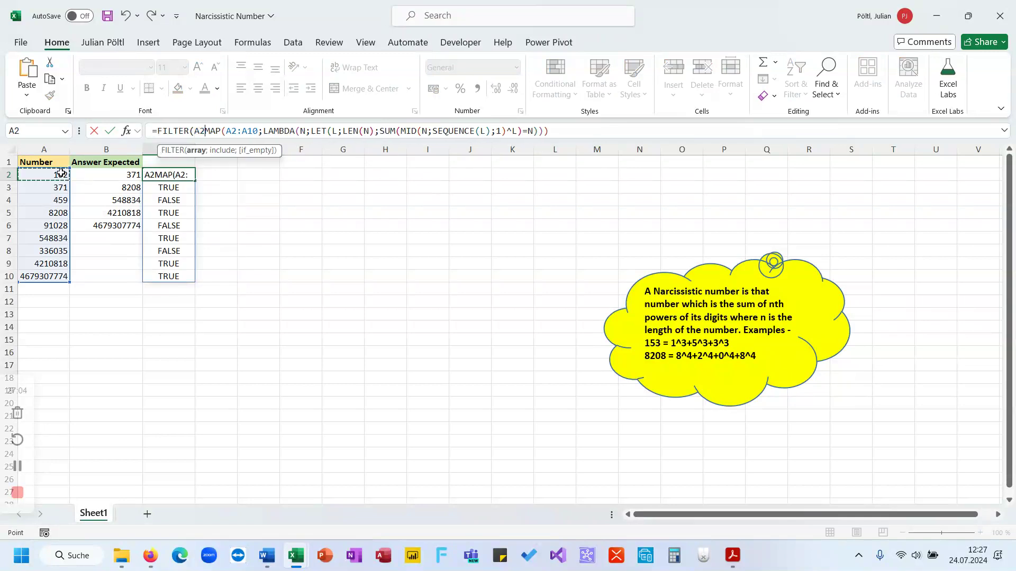
{"action": "key", "text": "ctrl+shift+Down"}
{"action": "type", "text": ";"}
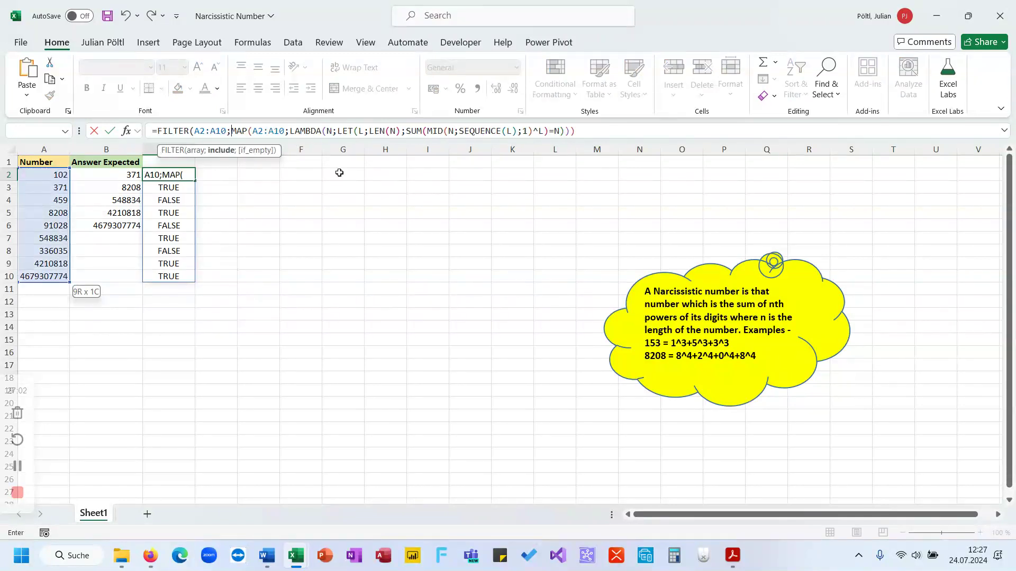
{"action": "key", "text": "End"}
{"action": "type", "text": ")"}
{"action": "key", "text": "Return"}
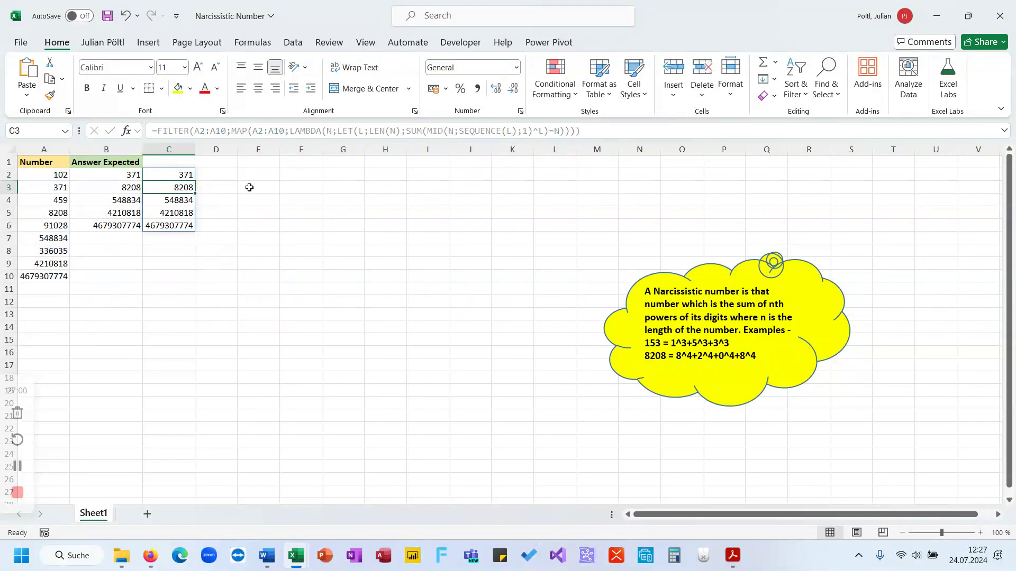
Compare the spilled range C2# with the expected answers in B2:B6 through a temporary formula in D2, and clear it
{"action": "left_click", "coordinate": [220, 172]}
{"action": "type", "text": "="}
{"action": "key", "text": "Left"}
{"action": "type", "text": "#="}
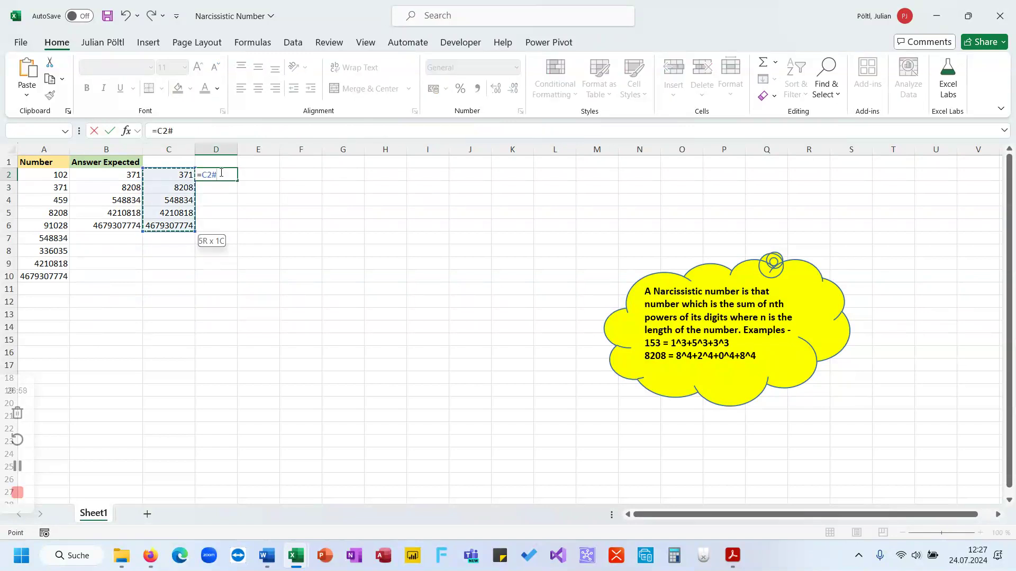
{"action": "key", "text": "Left"}
{"action": "key", "text": "Left"}
{"action": "key", "text": "ctrl+shift+Down"}
{"action": "key", "text": "Return"}
{"action": "key", "text": "Up"}
{"action": "key", "text": "Delete"}
{"action": "key", "text": "Left"}
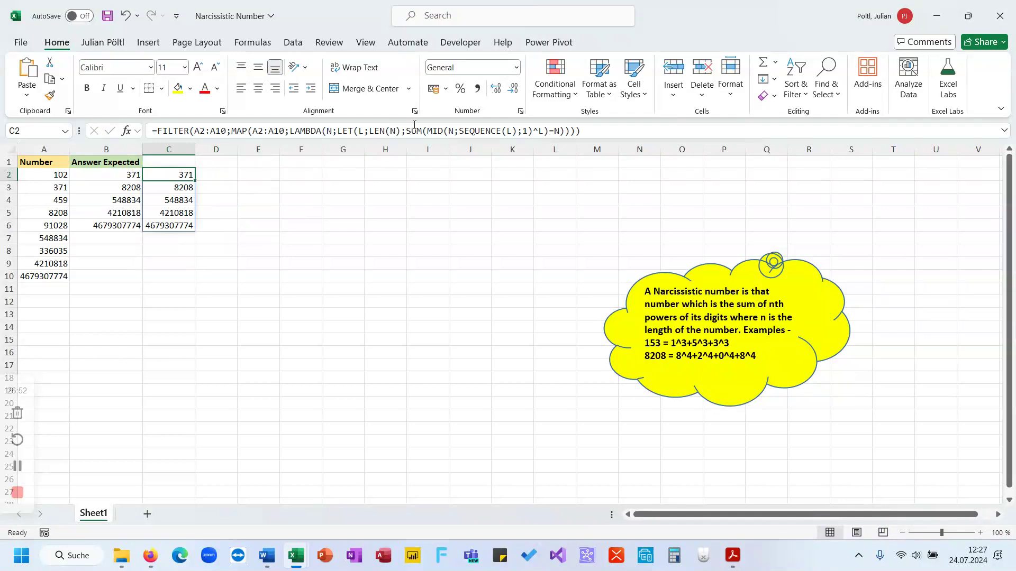
Copy the complete C2 formula and paste it as text into the Word document, replacing its contents
{"action": "mouse_move", "coordinate": [429, 131]}
{"action": "left_mouse_down"}
{"action": "mouse_move", "coordinate": [553, 133]}
{"action": "mouse_move", "coordinate": [426, 135]}
{"action": "left_mouse_up"}
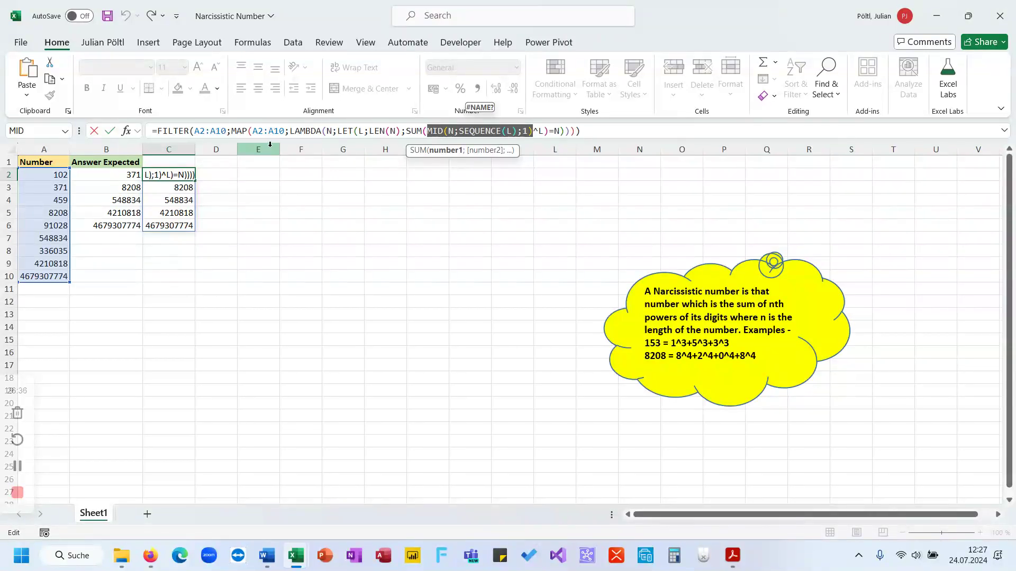
{"action": "key", "text": "Escape"}
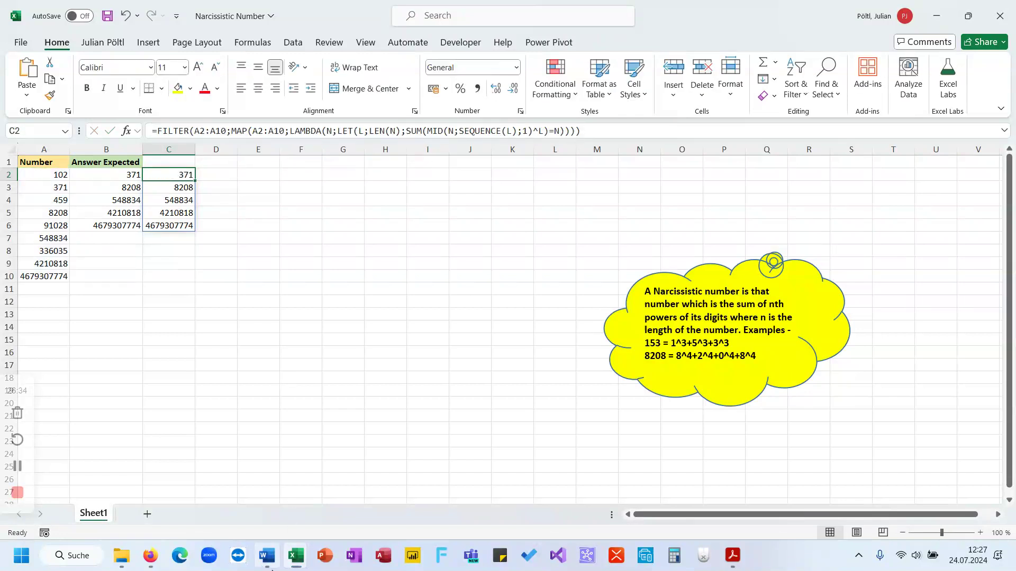
{"action": "left_click", "coordinate": [271, 567]}
{"action": "left_click", "coordinate": [563, 368]}
{"action": "type", "text": "=FILTER(A2:A10;MAP(A2:A10;LAMBDA(N;LET(L;LEN(N);SUM(MID(N;SEQUENCE(L);1)^L)=N))))"}
{"action": "key", "text": "ctrl+a"}
{"action": "type", "text": "=FILTER(A2:A10;MAP(A2:A10;LAMBDA(N;LET(L;LEN(N);SUM(MID(N;SEQUENCE(L);1)^L)=N))))"}
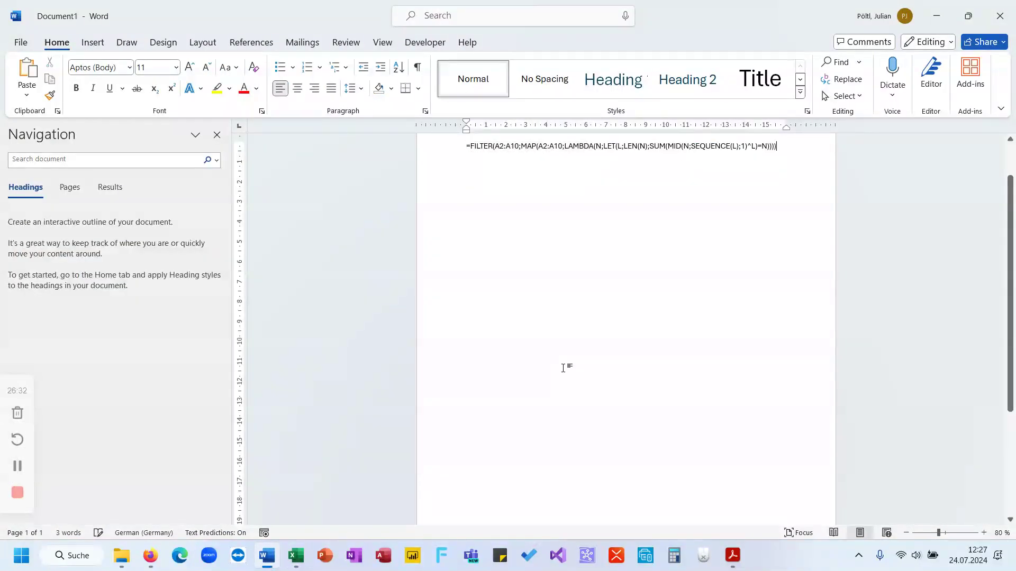
Replace all semicolons in the pasted formula with commas
{"action": "key", "text": "ctrl+h"}
{"action": "left_click", "coordinate": [425, 308]}
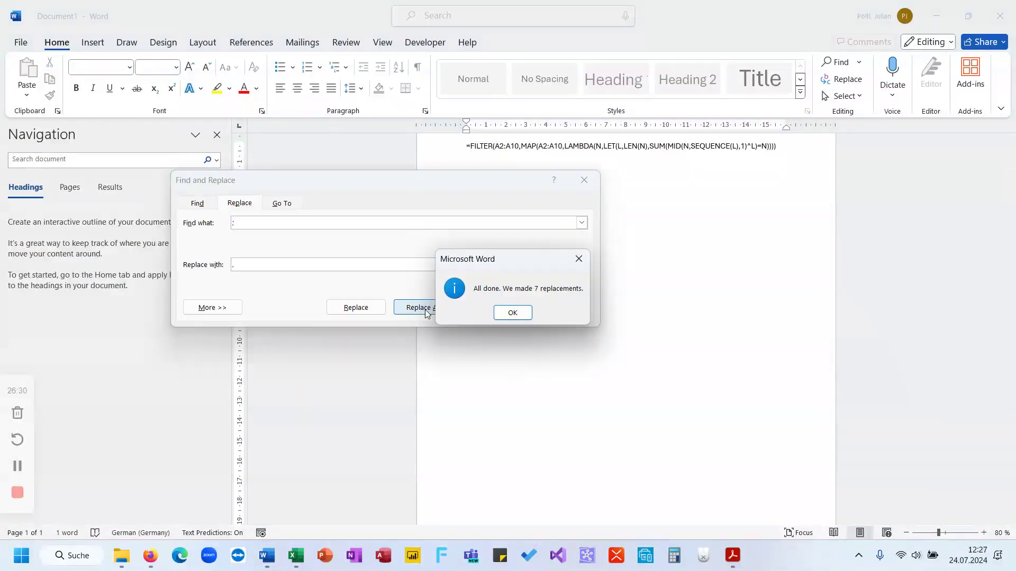
{"action": "left_click", "coordinate": [513, 313]}
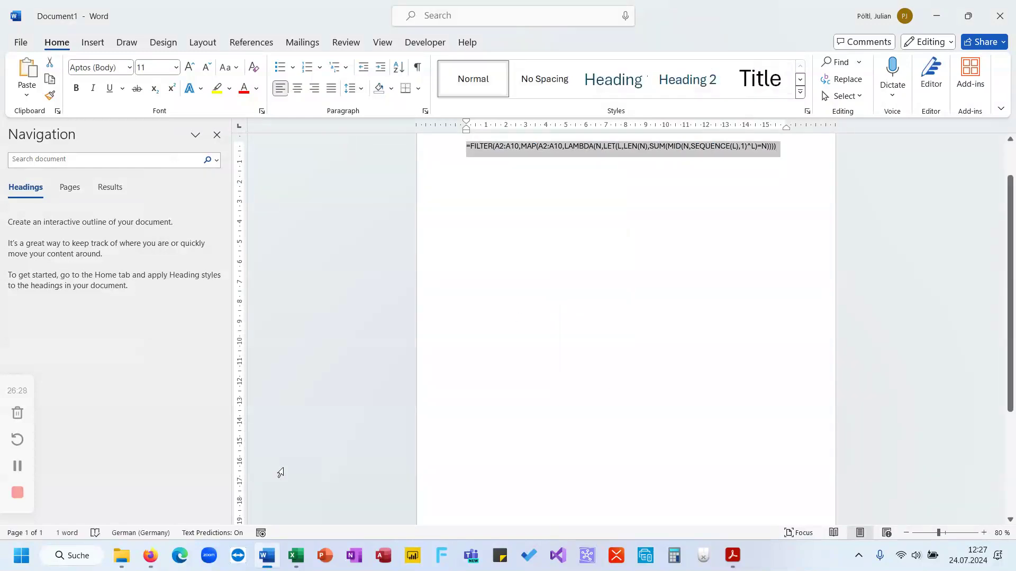
Switch to Firefox and paste the comma-separated formula into the comment field of Excel BI's LinkedIn challenge post
{"action": "mouse_move", "coordinate": [150, 555]}
{"action": "left_click", "coordinate": [227, 487]}
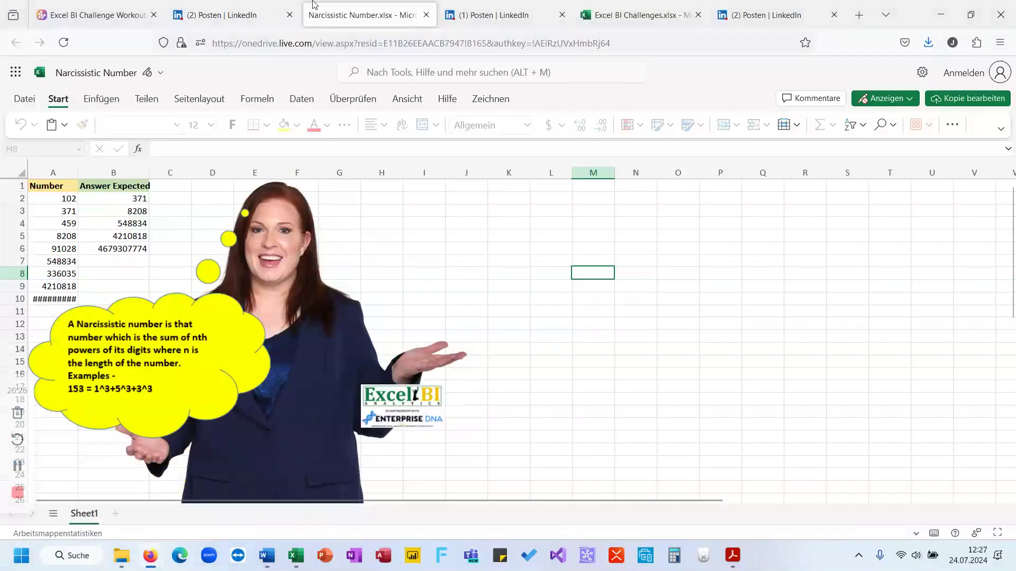
{"action": "left_click", "coordinate": [241, 10]}
{"action": "scroll", "coordinate": [389, 258], "scroll_direction": "down", "scroll_amount": 10}
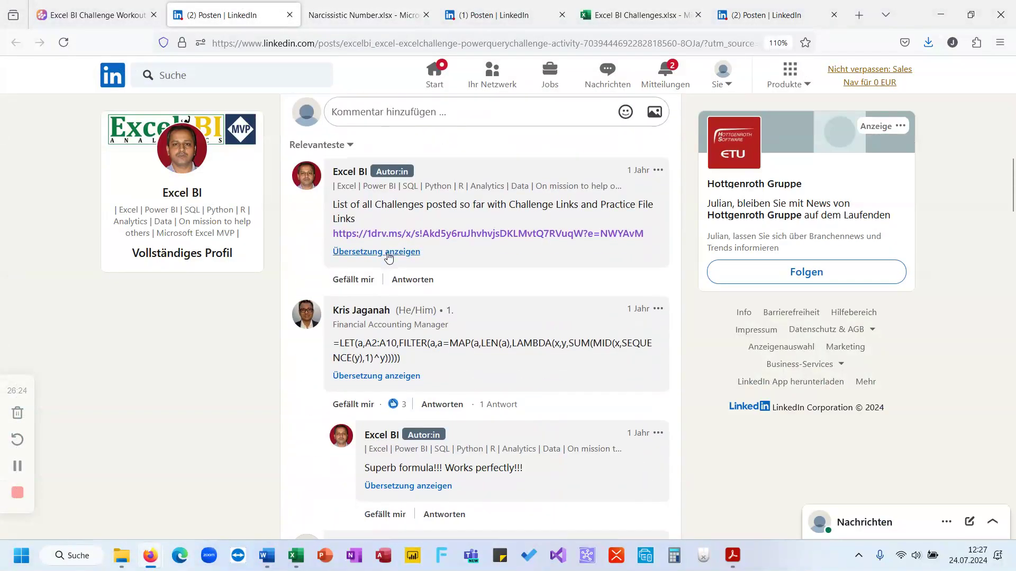
{"action": "key", "text": "ctrl+v"}
Look through the other solutions in the post's comments and publish the formula comment
{"action": "scroll", "coordinate": [443, 286], "scroll_direction": "down", "scroll_amount": 3}
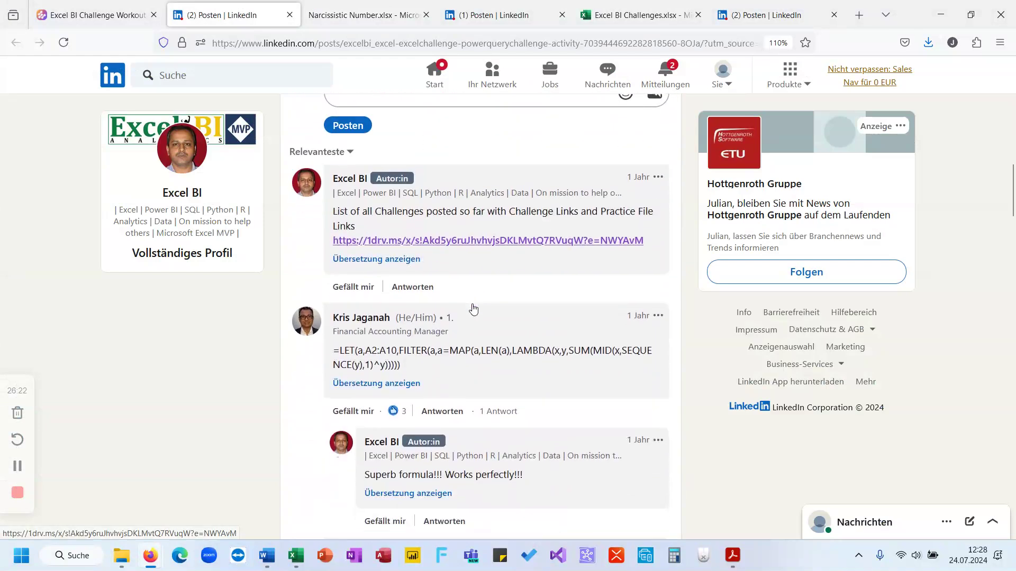
{"action": "scroll", "coordinate": [474, 308], "scroll_direction": "down", "scroll_amount": 12}
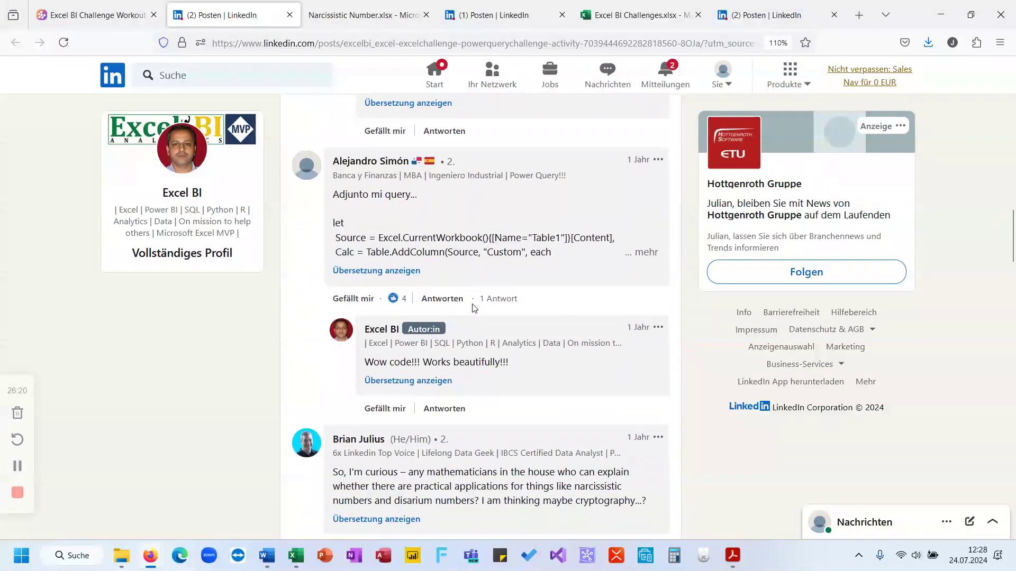
{"action": "scroll", "coordinate": [474, 308], "scroll_direction": "down", "scroll_amount": 15}
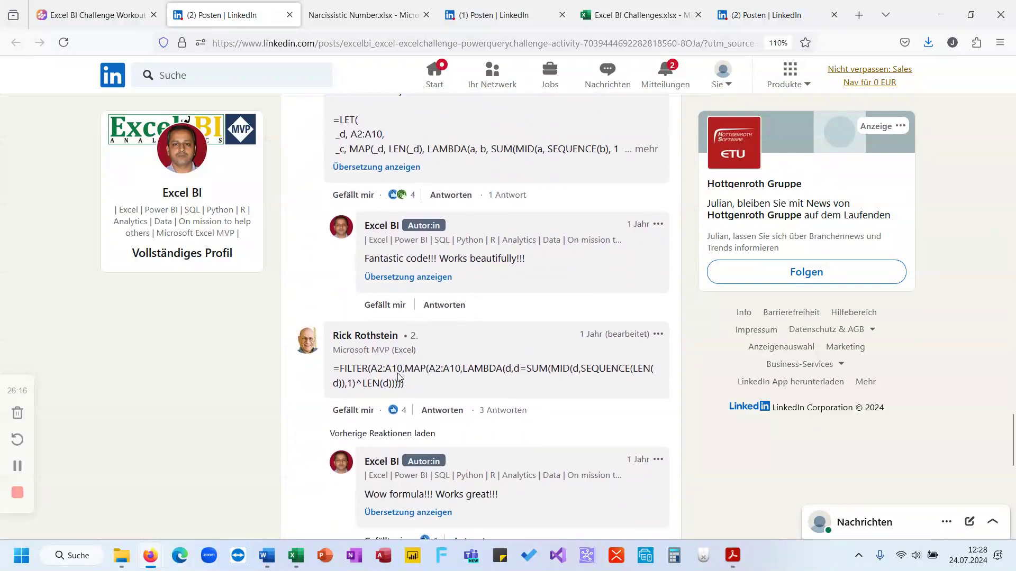
{"action": "scroll", "coordinate": [398, 376], "scroll_direction": "up", "scroll_amount": 20}
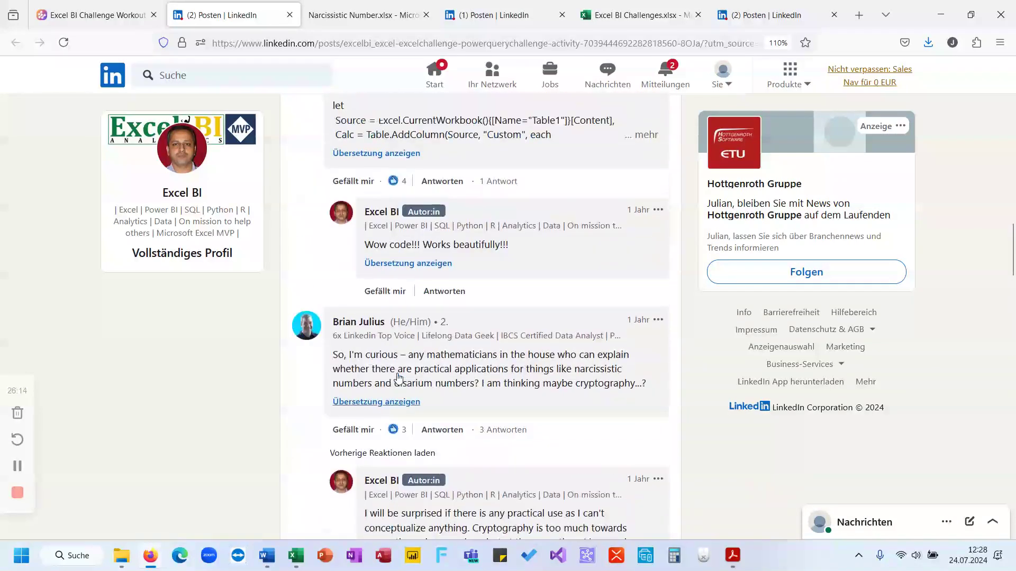
{"action": "scroll", "coordinate": [398, 376], "scroll_direction": "up", "scroll_amount": 4}
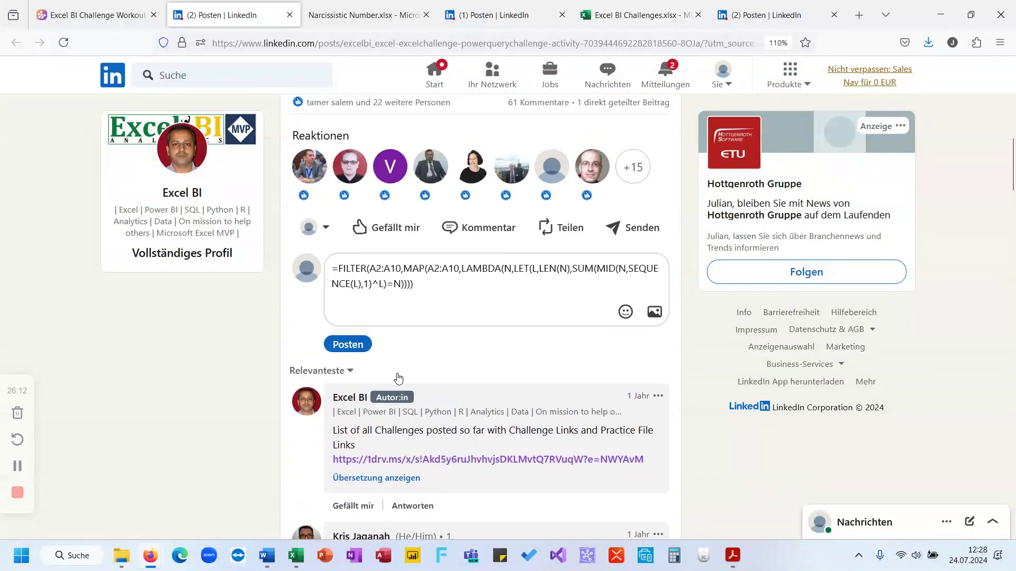
{"action": "left_click", "coordinate": [349, 345]}
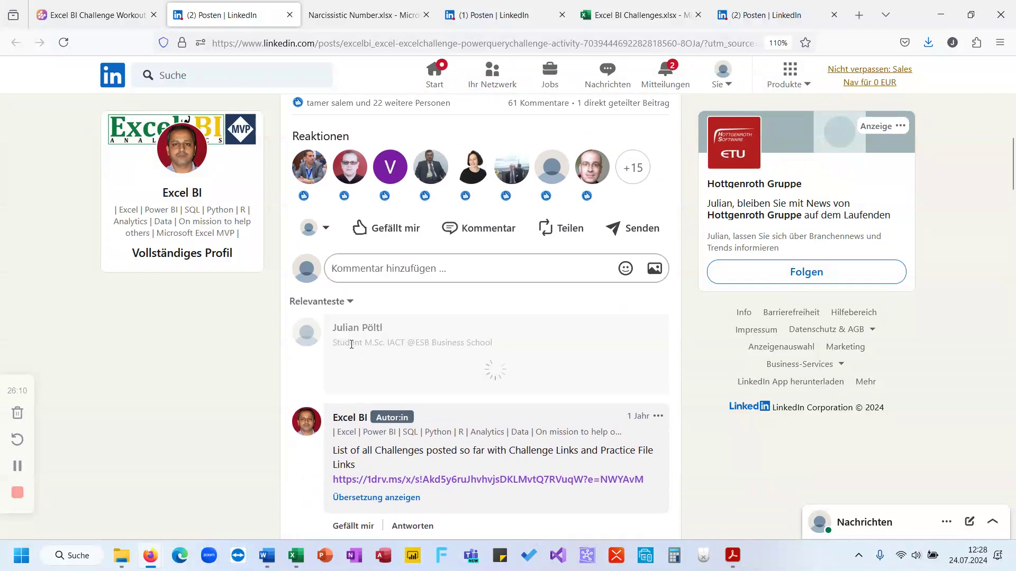